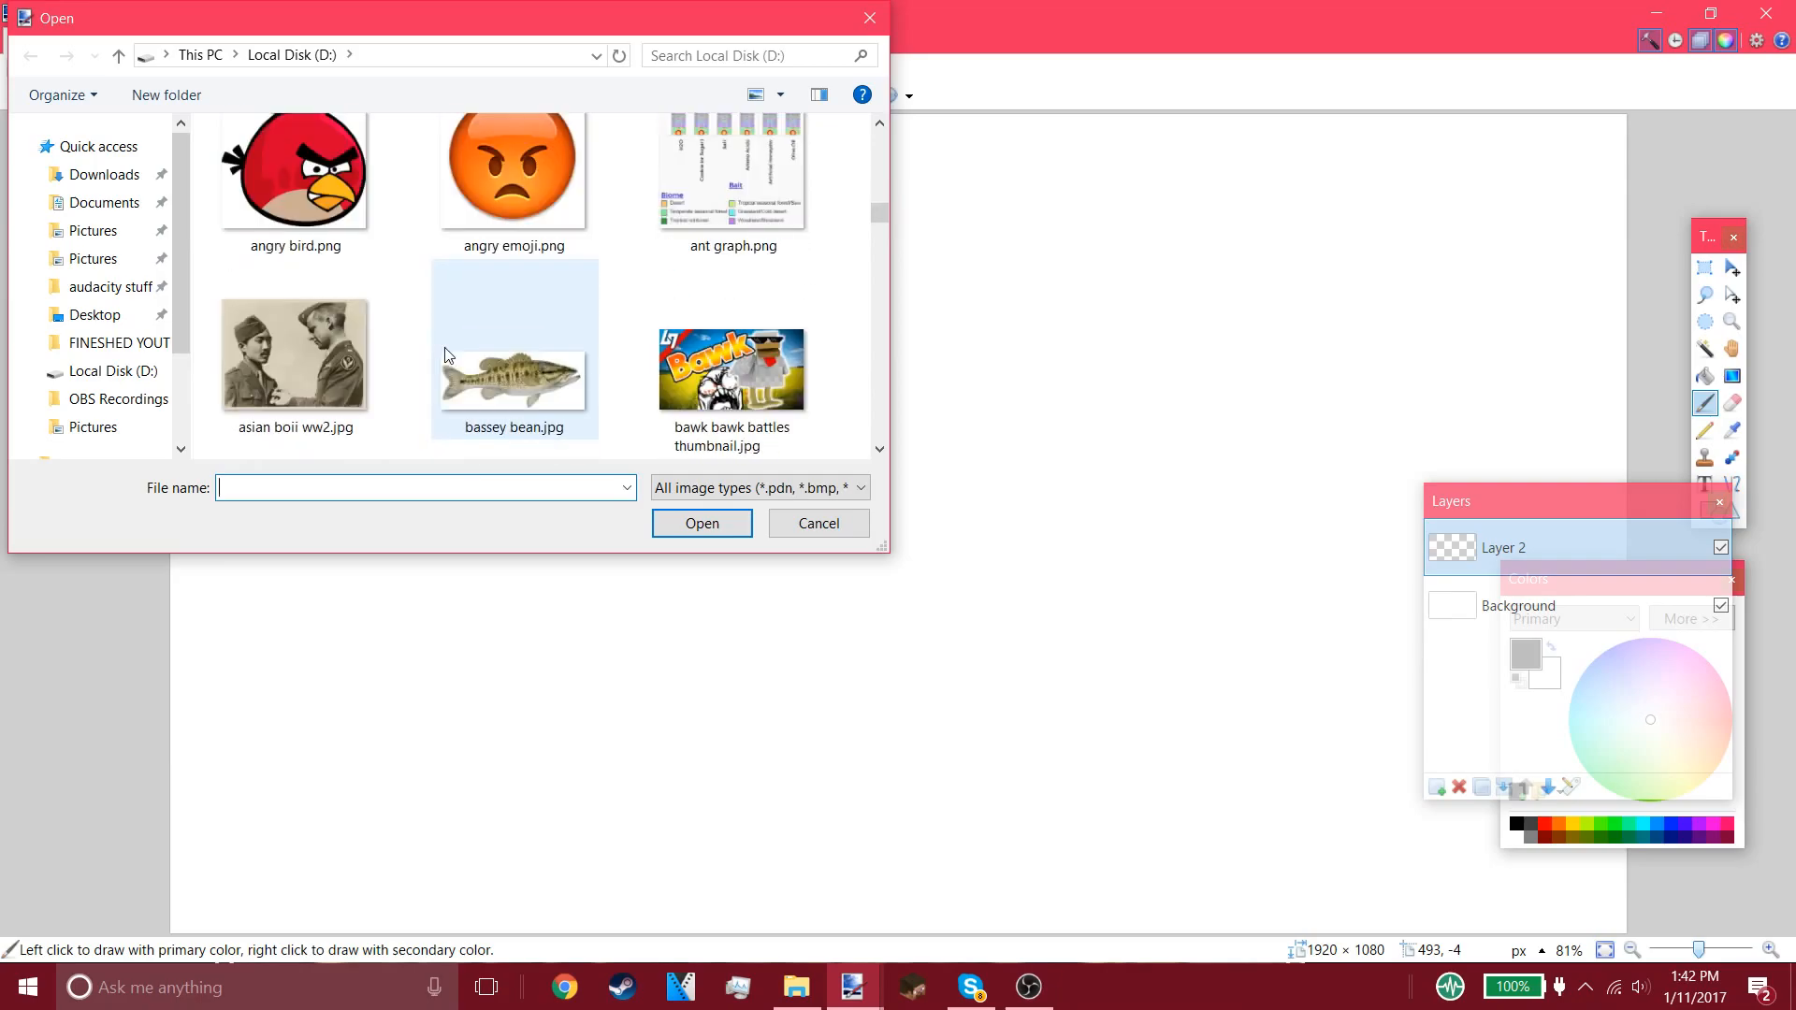
- Open the image maxresdefault (3).jpg from the end screen tutorial folder on Local Disk (D:)
scroll(448, 354, up, 5)
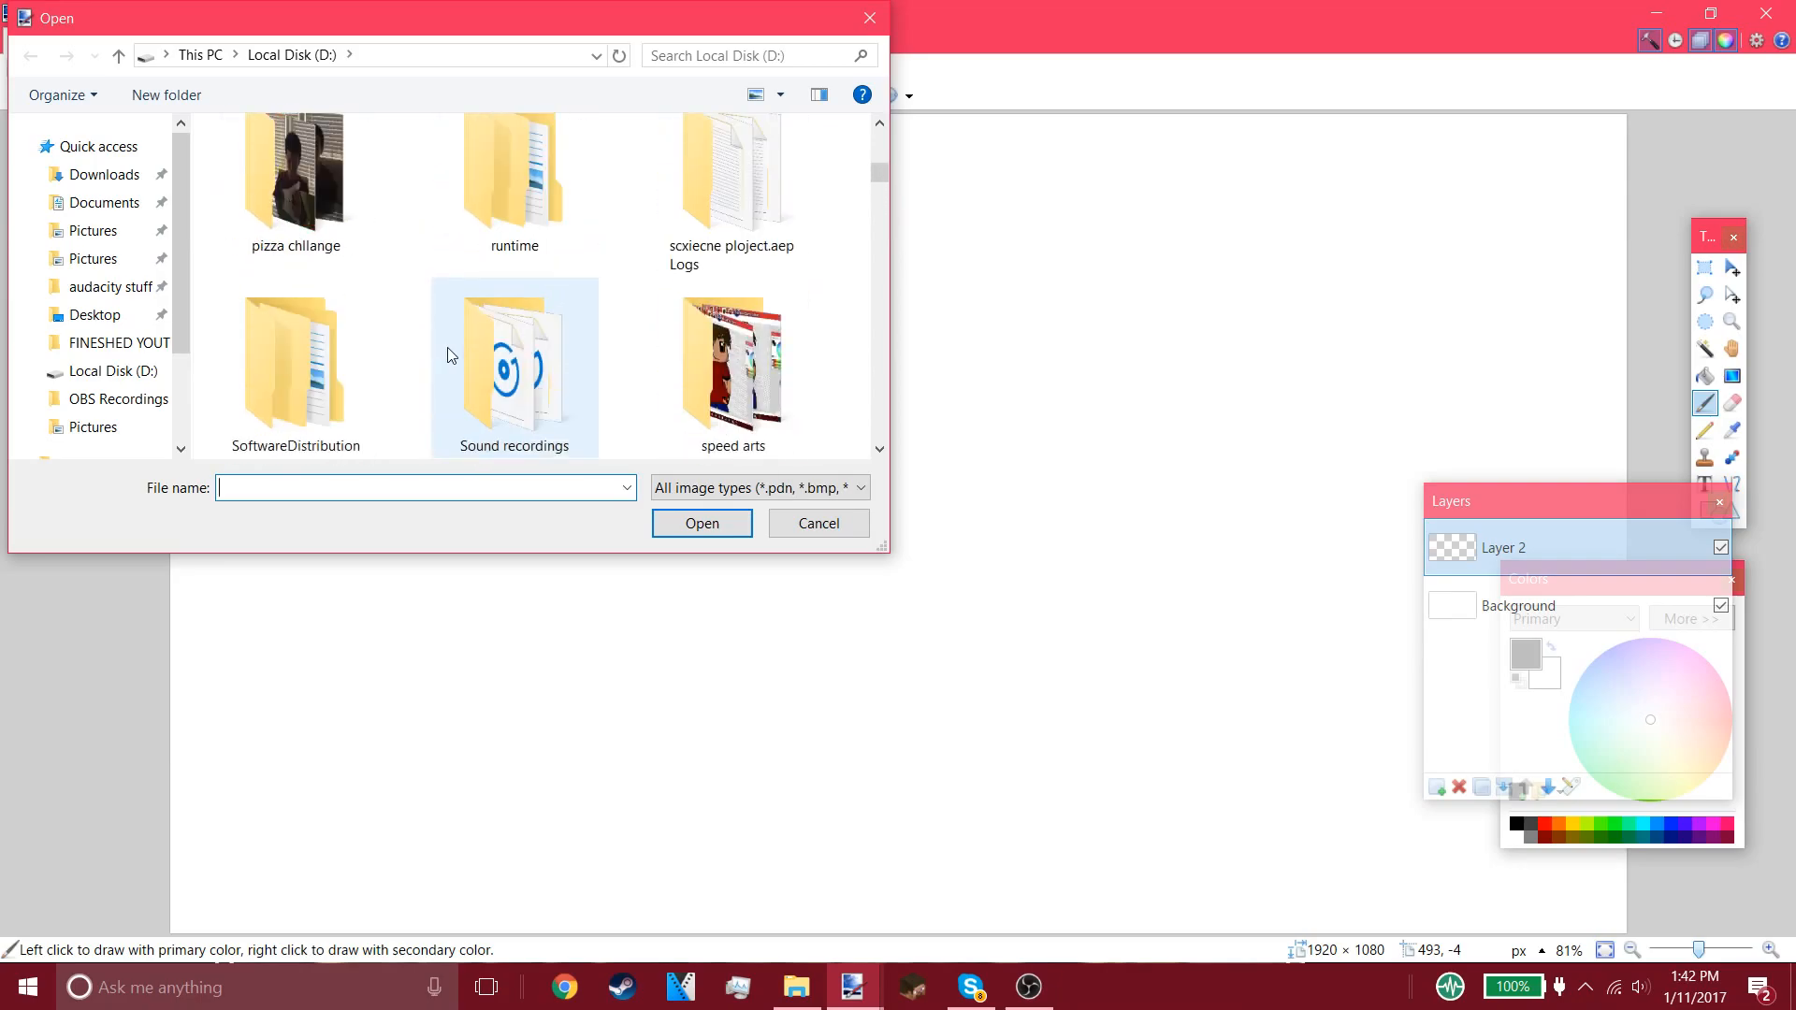
scroll(451, 354, up, 10)
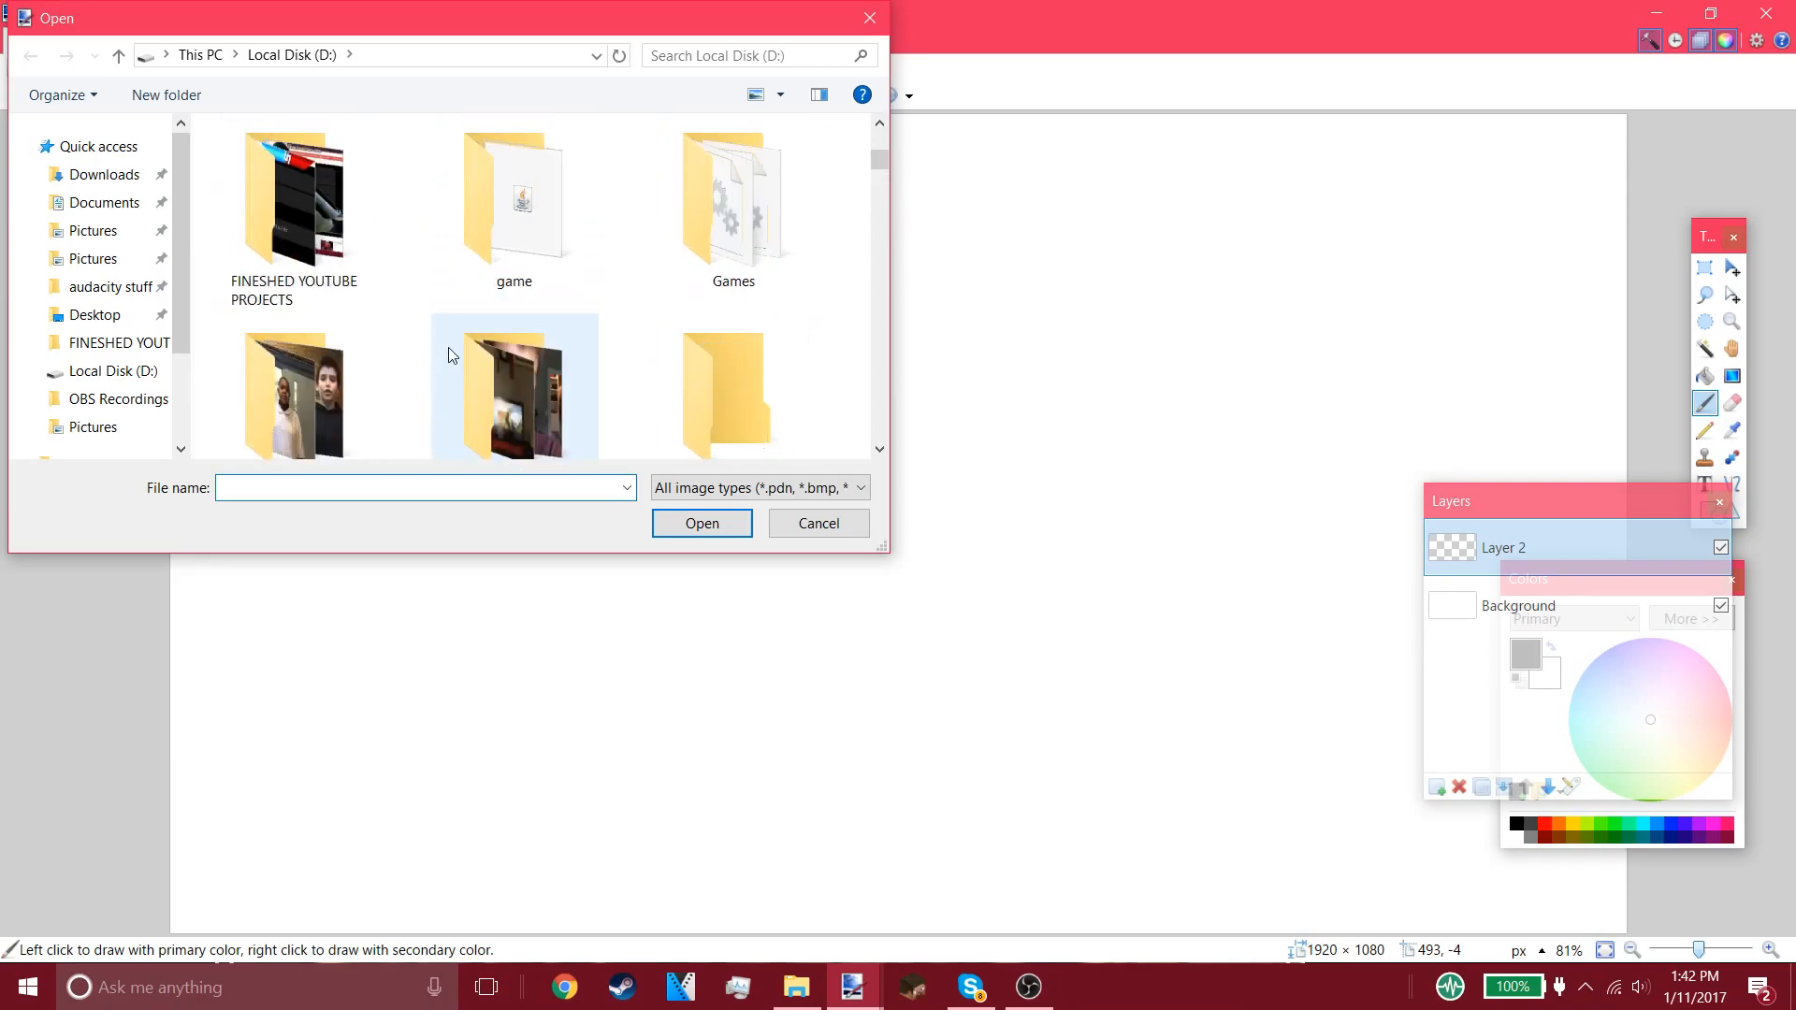
double_click(458, 353)
double_click(264, 201)
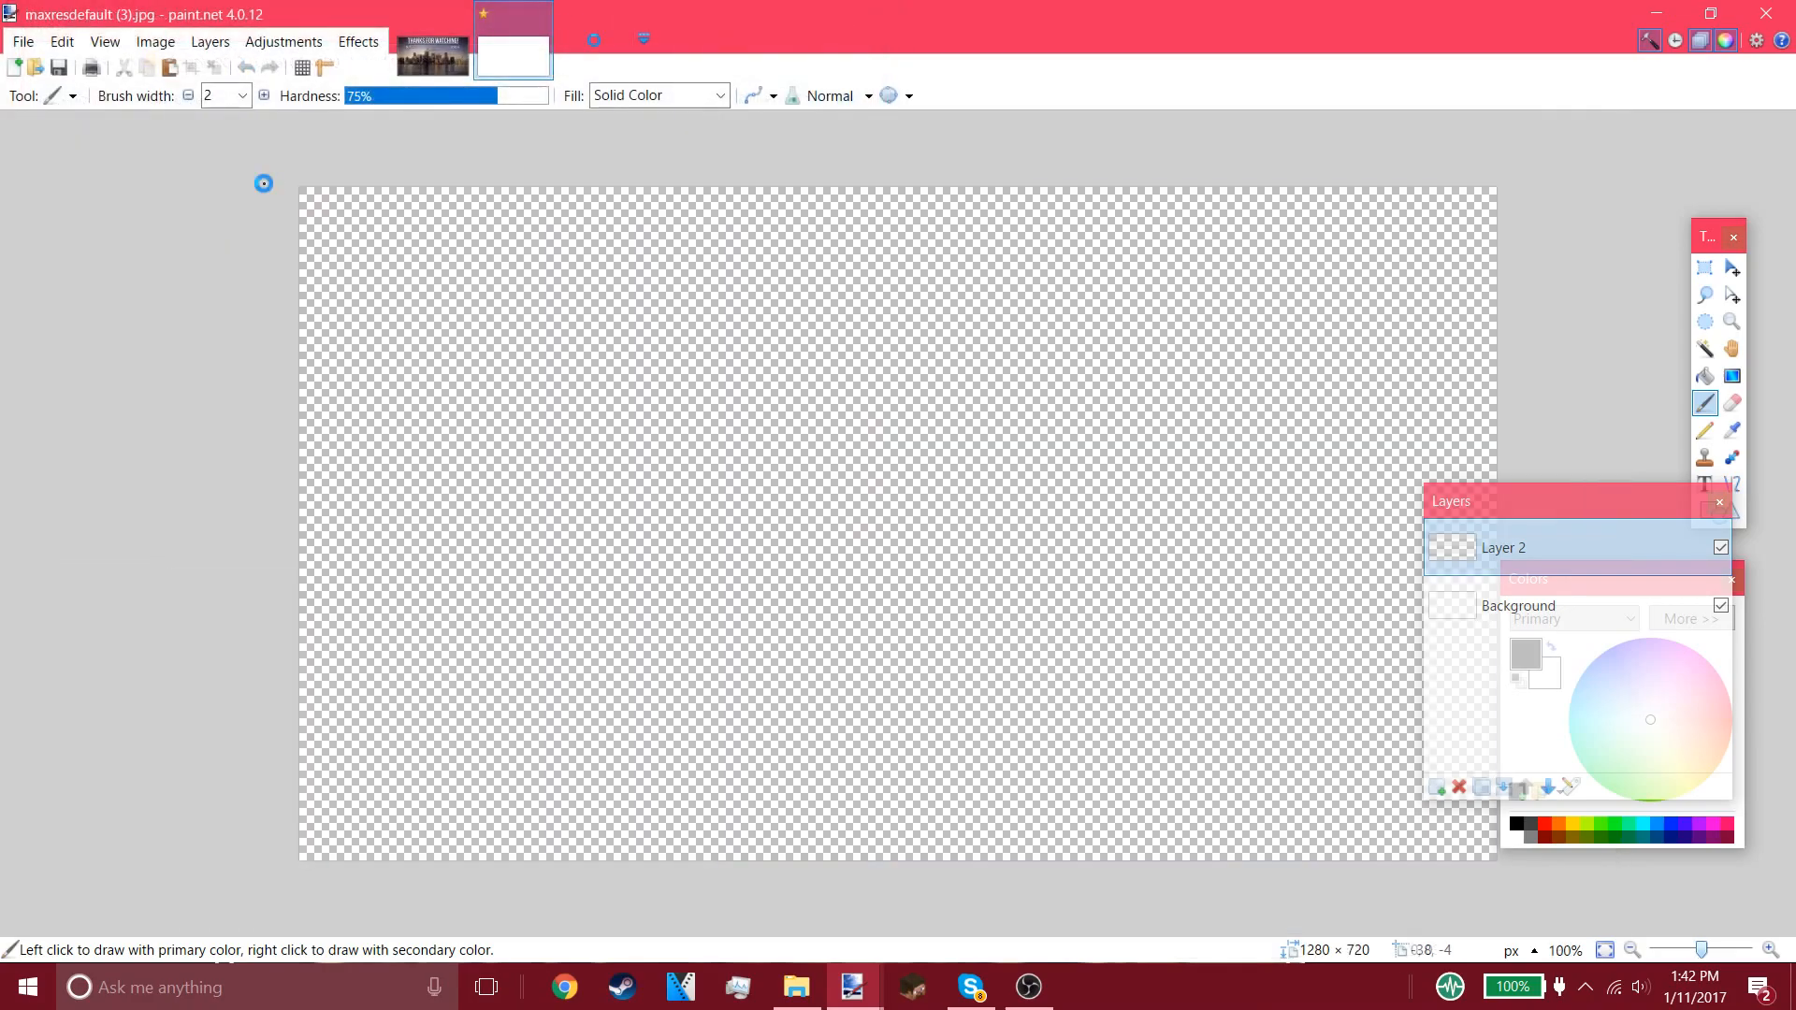
- Copy the whole background image and paste it onto Layer 2 of the untitled 1920 × 1080 canvas
click(1705, 268)
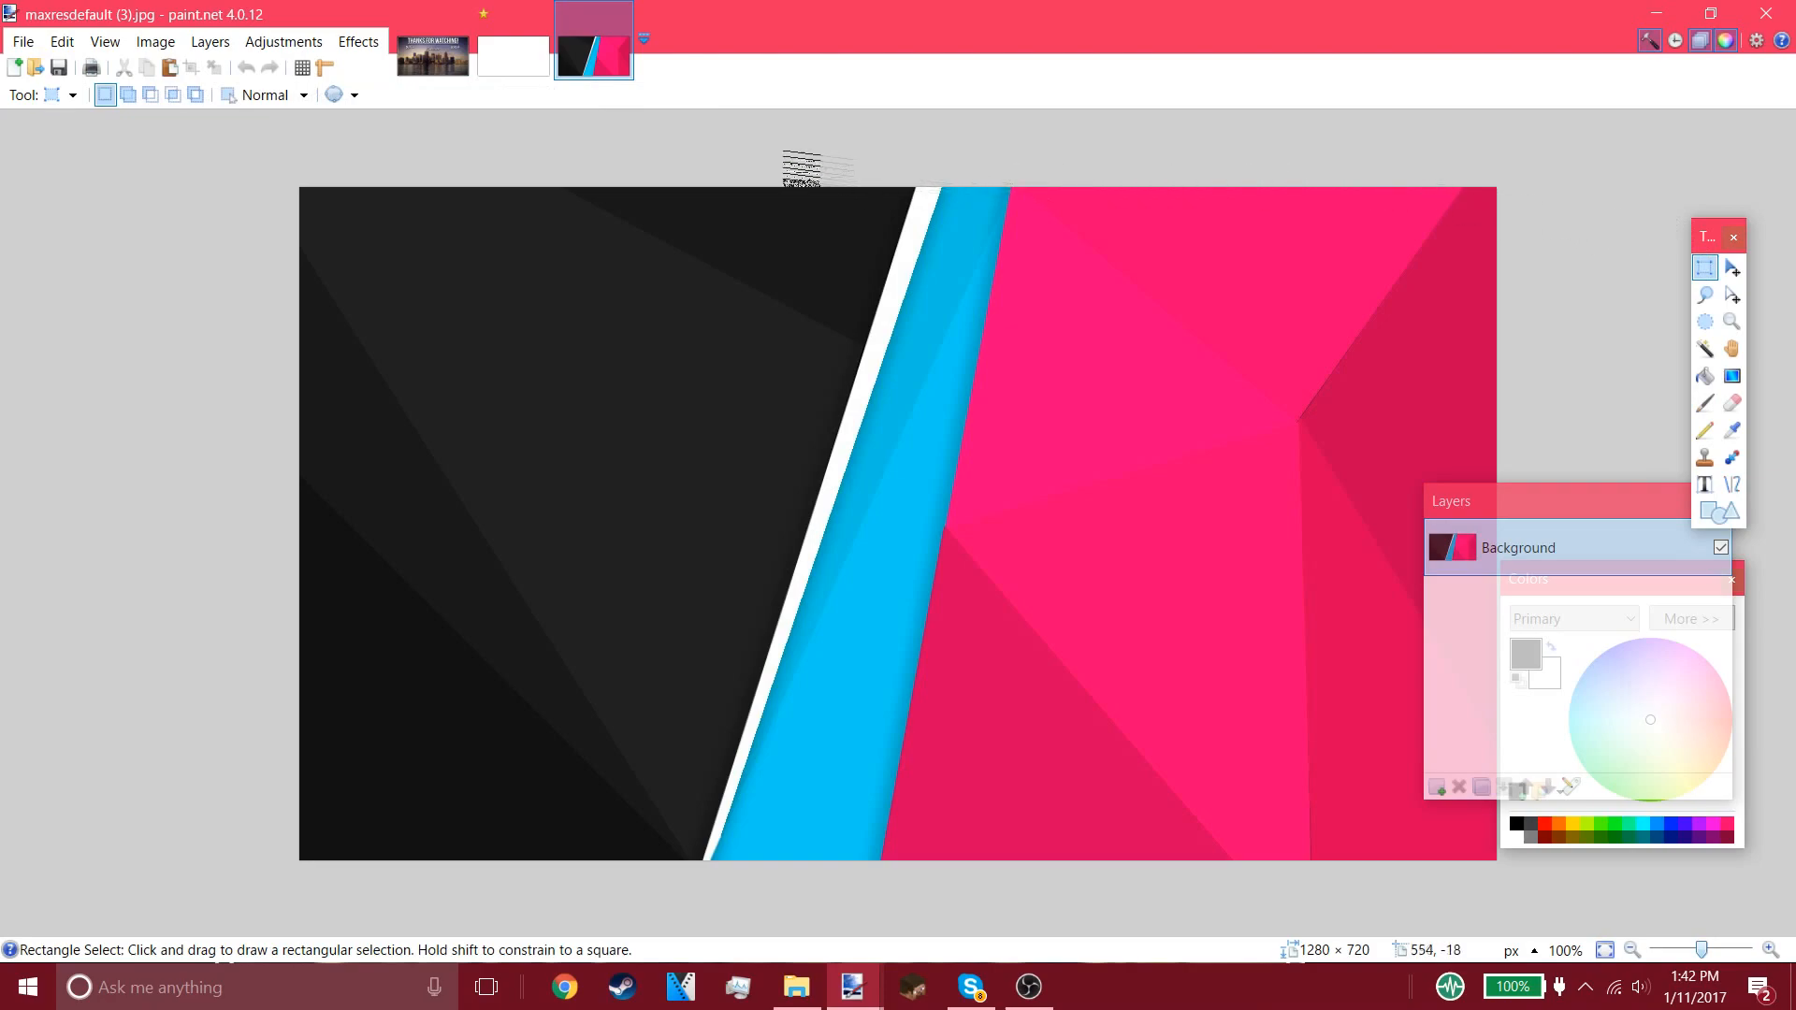
drag(262, 161, 1649, 999)
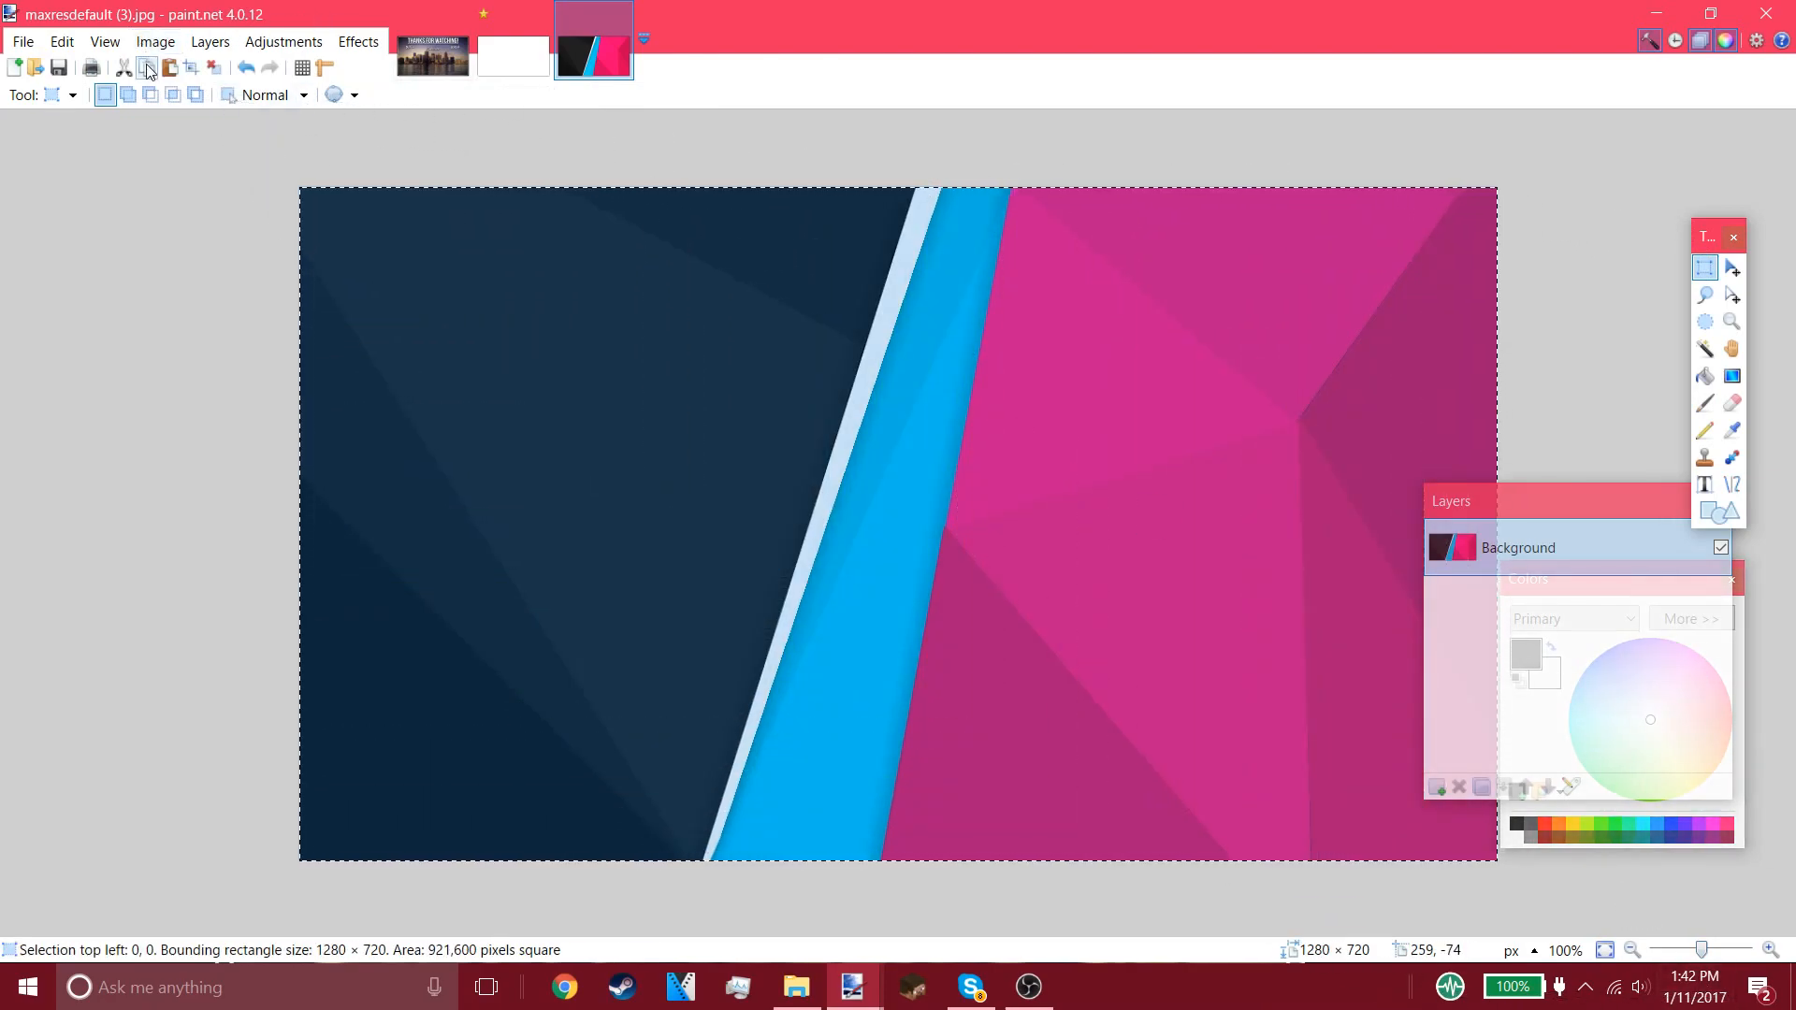
click(513, 58)
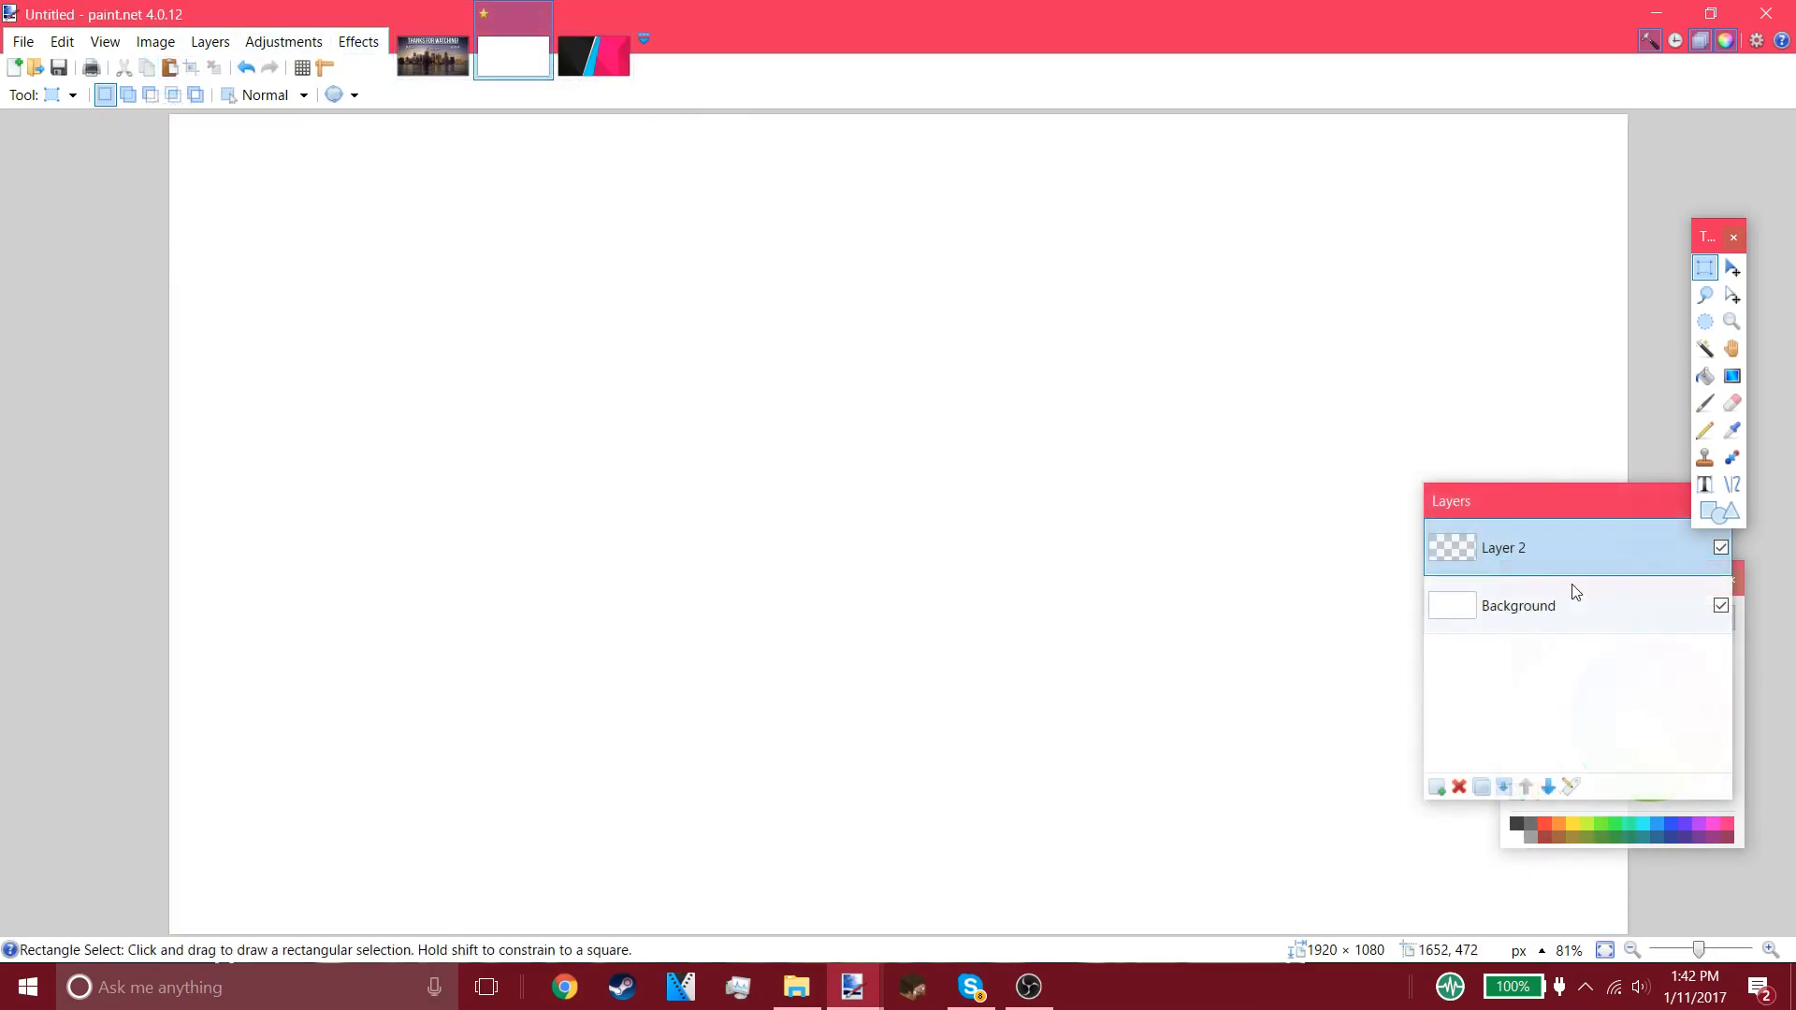
click(169, 71)
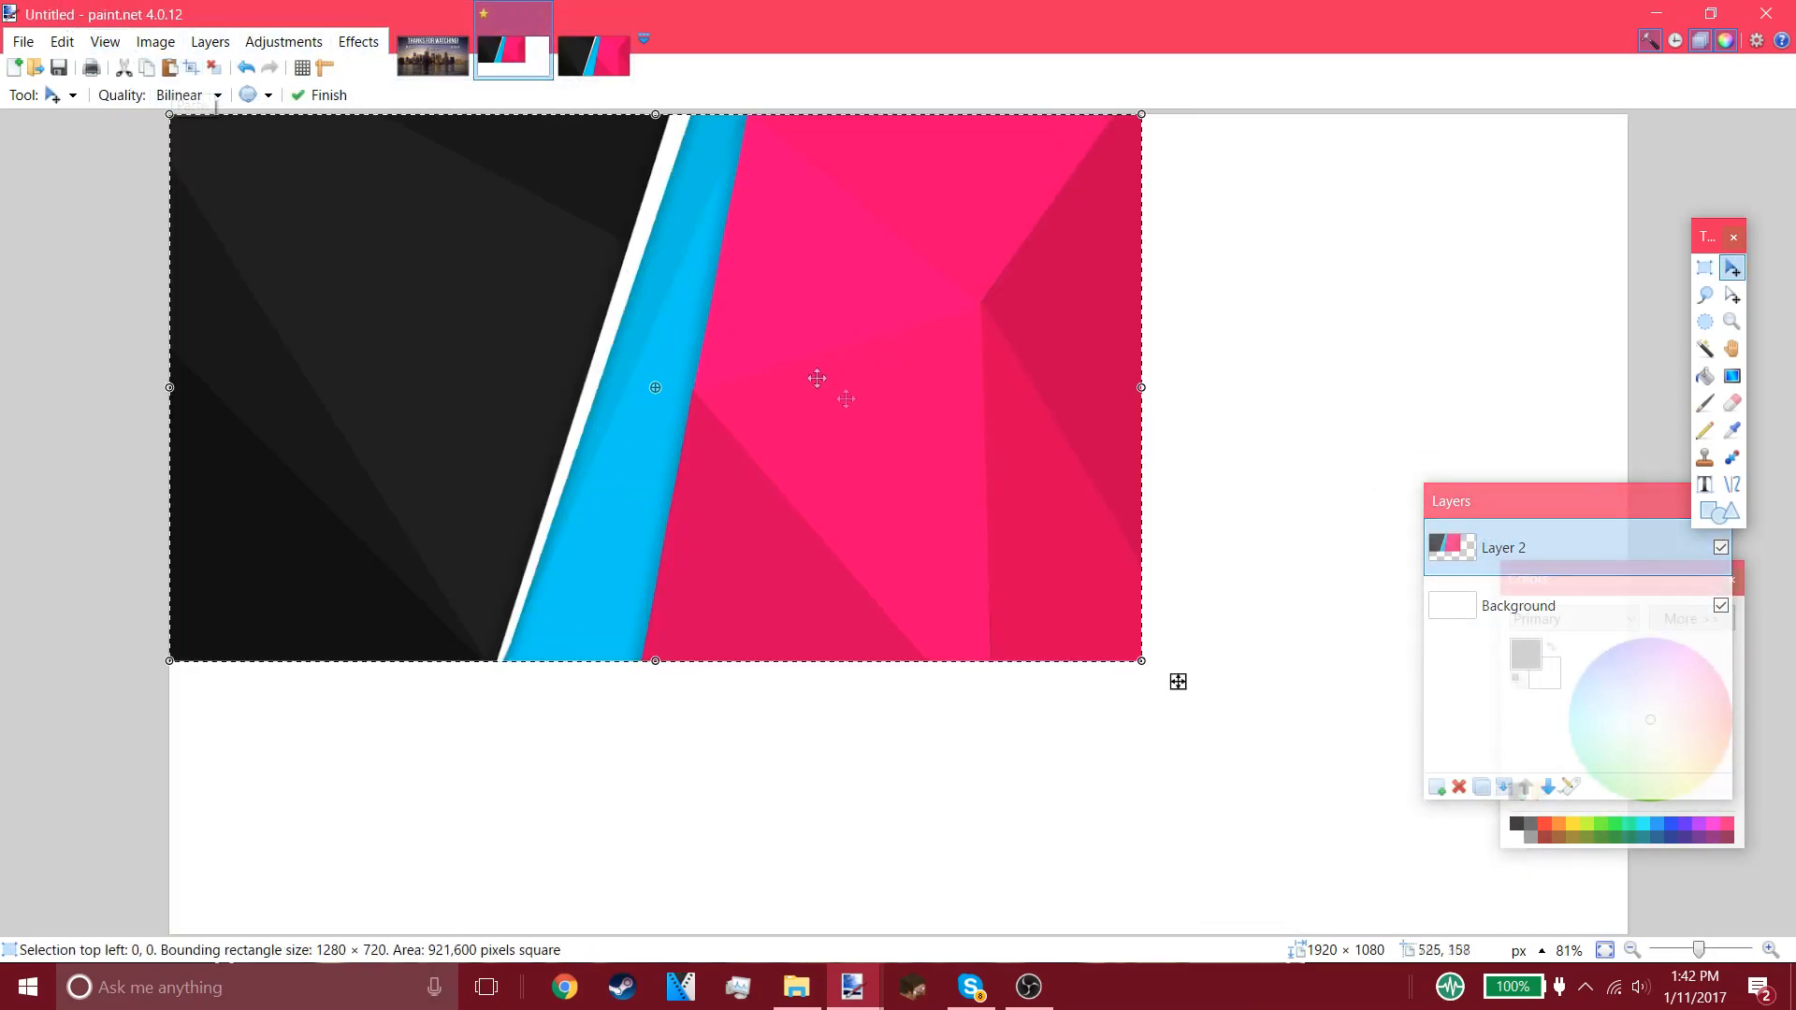
- Stretch the pasted background to fill the whole canvas, about 1926 × 1095 pixels, and deselect it
drag(1521, 502, 1791, 571)
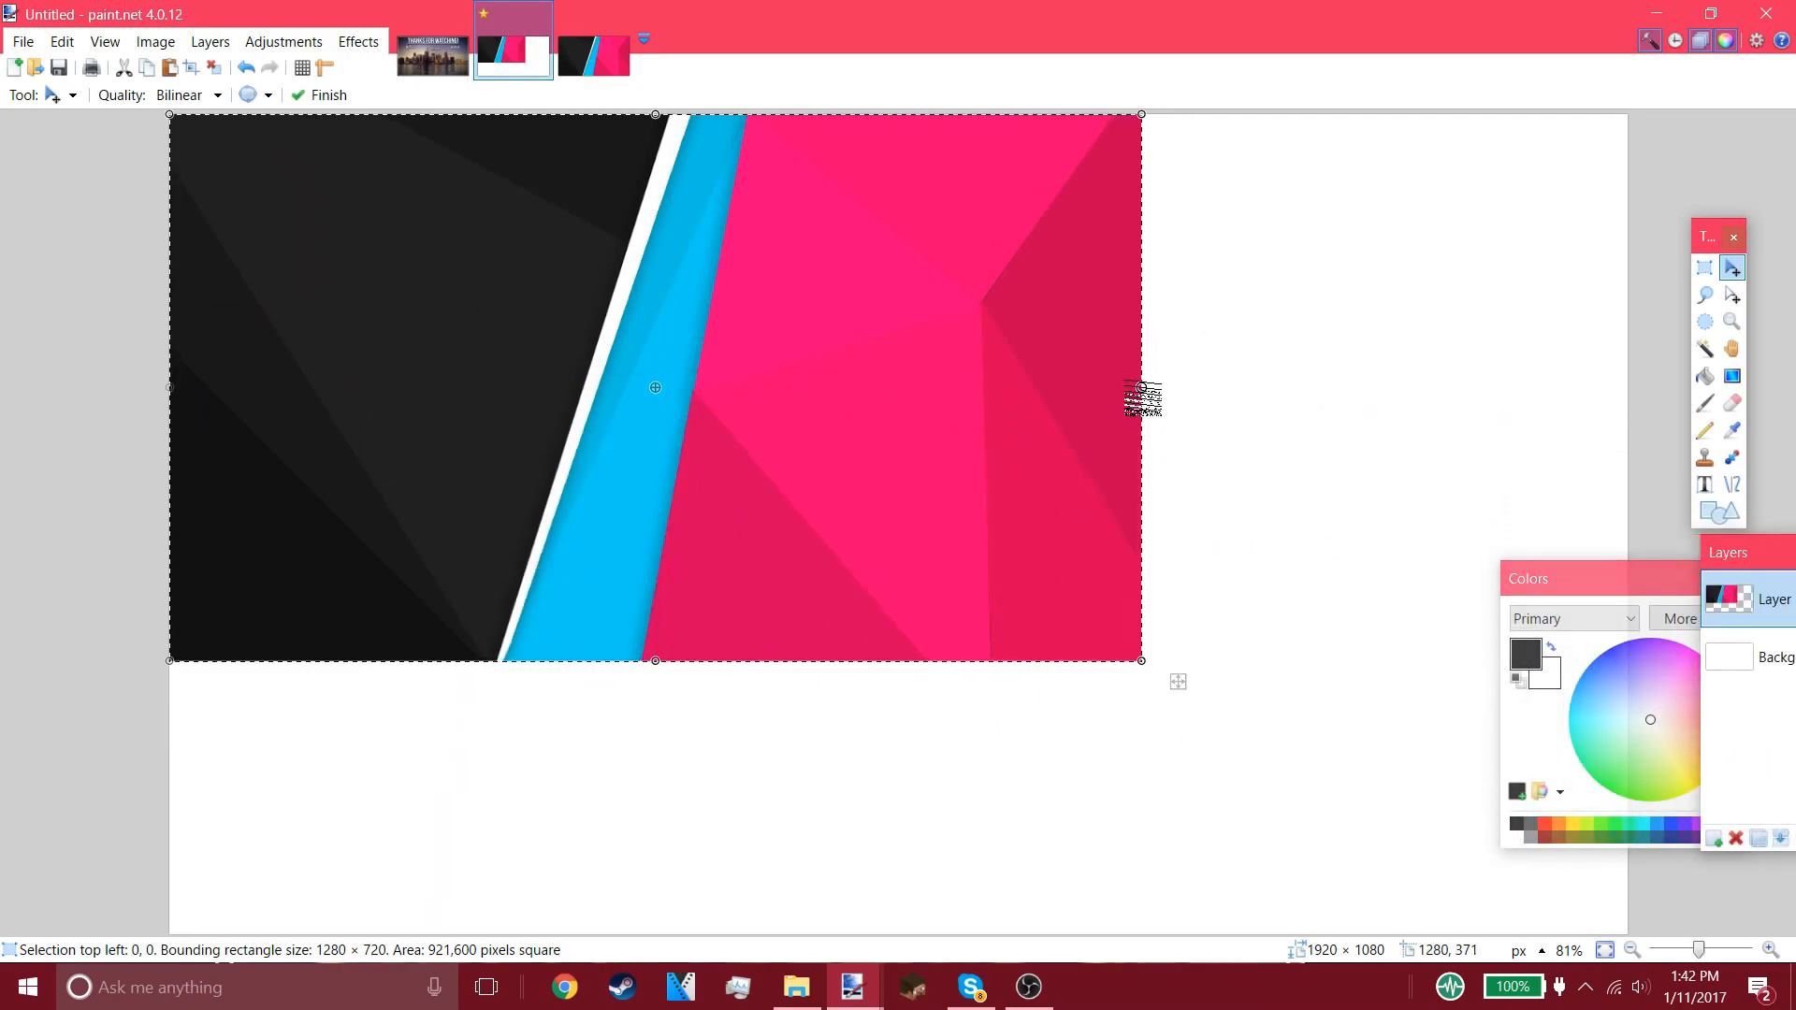
drag(1158, 423, 1634, 421)
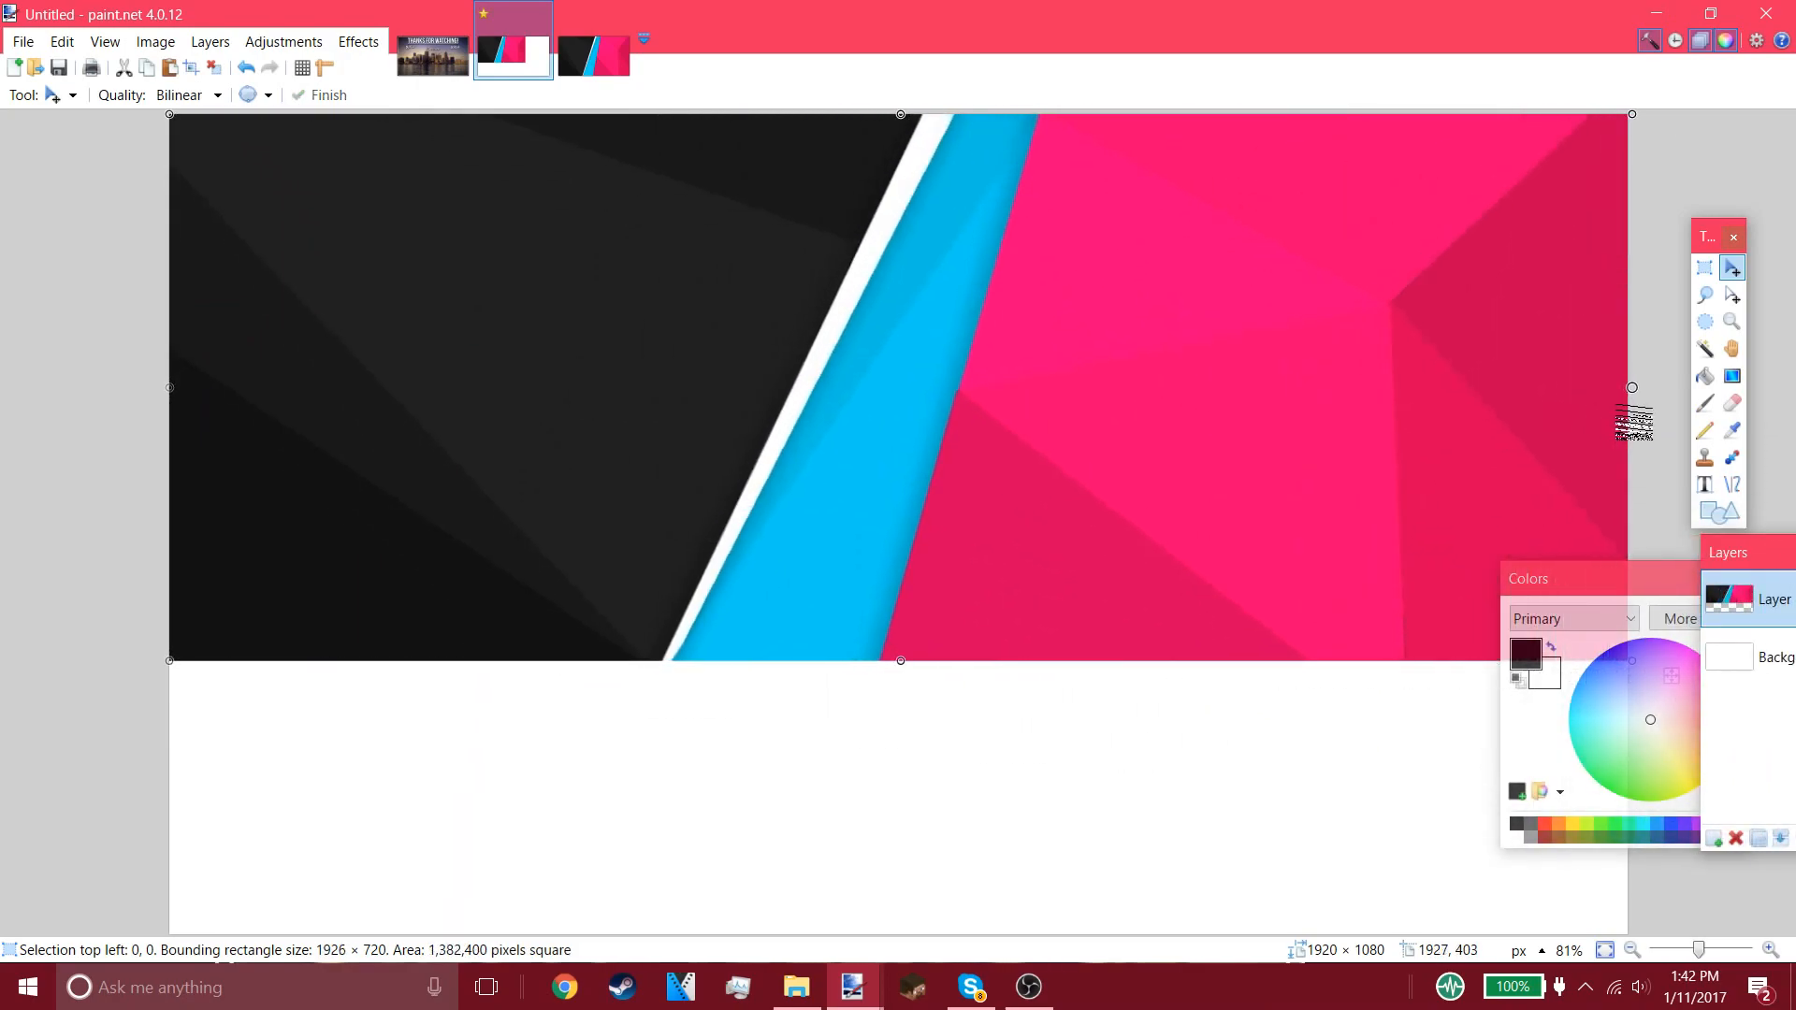
drag(921, 653, 897, 943)
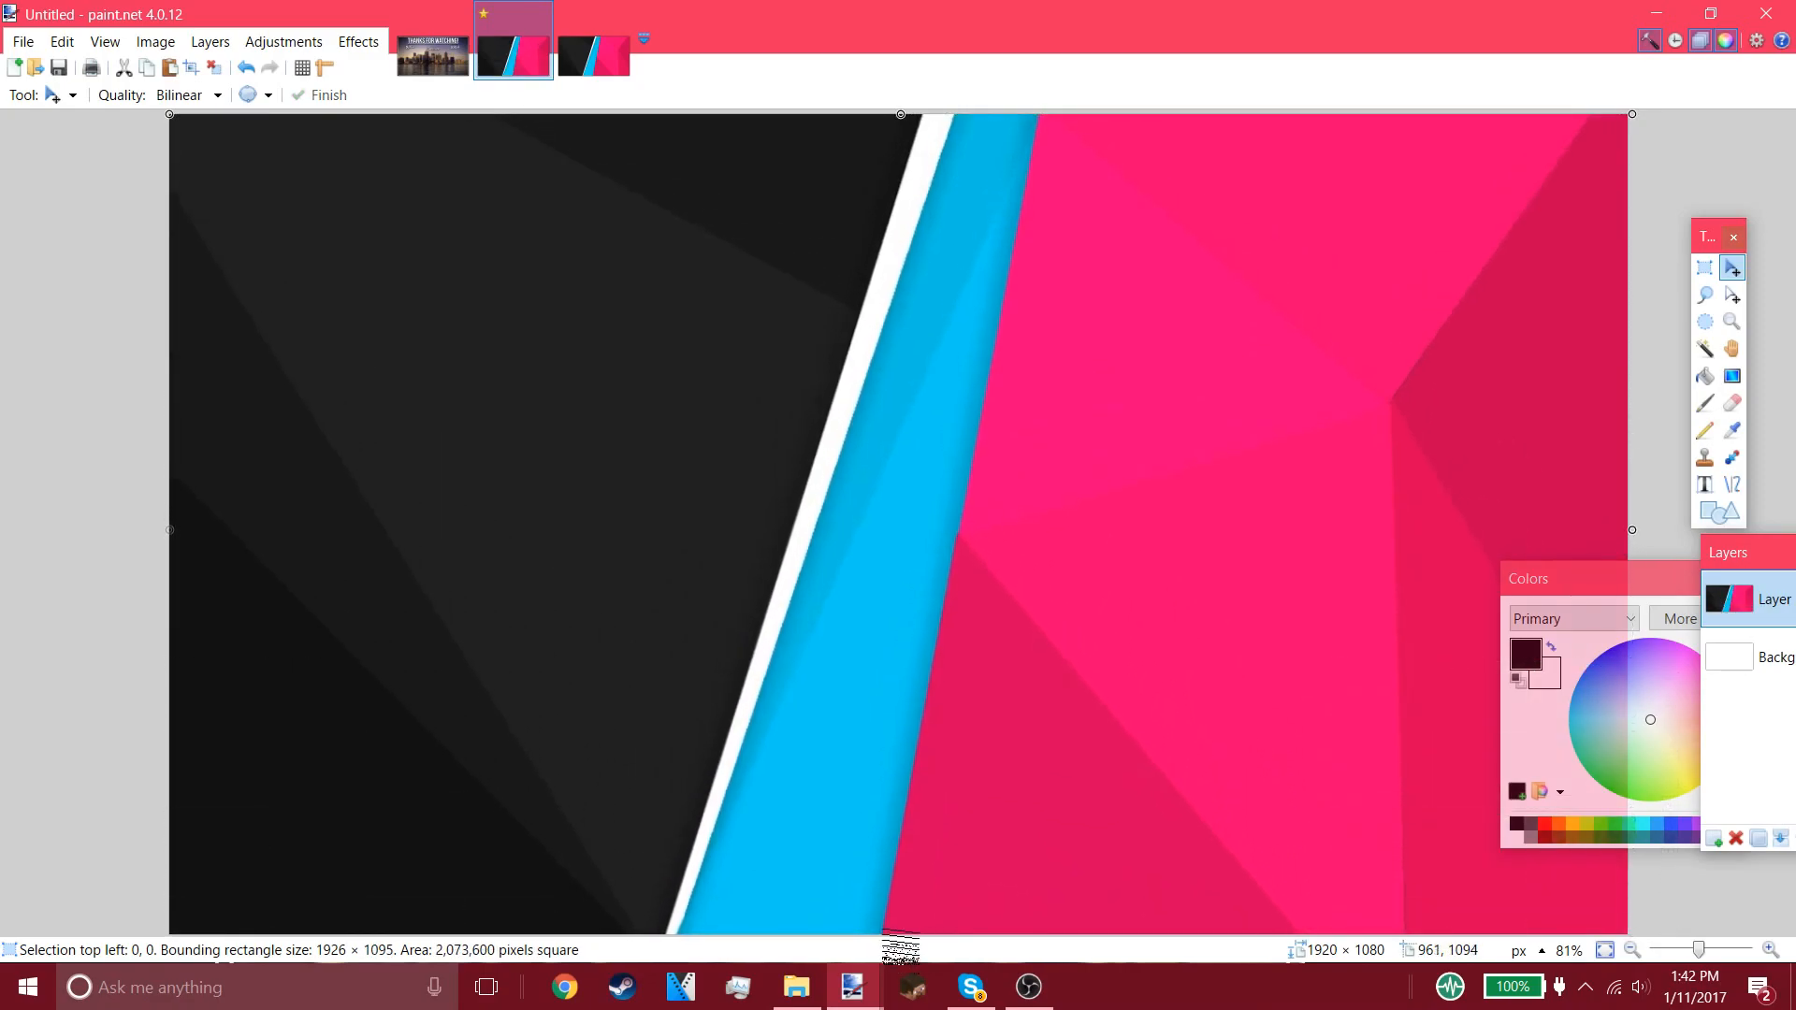
click(1704, 267)
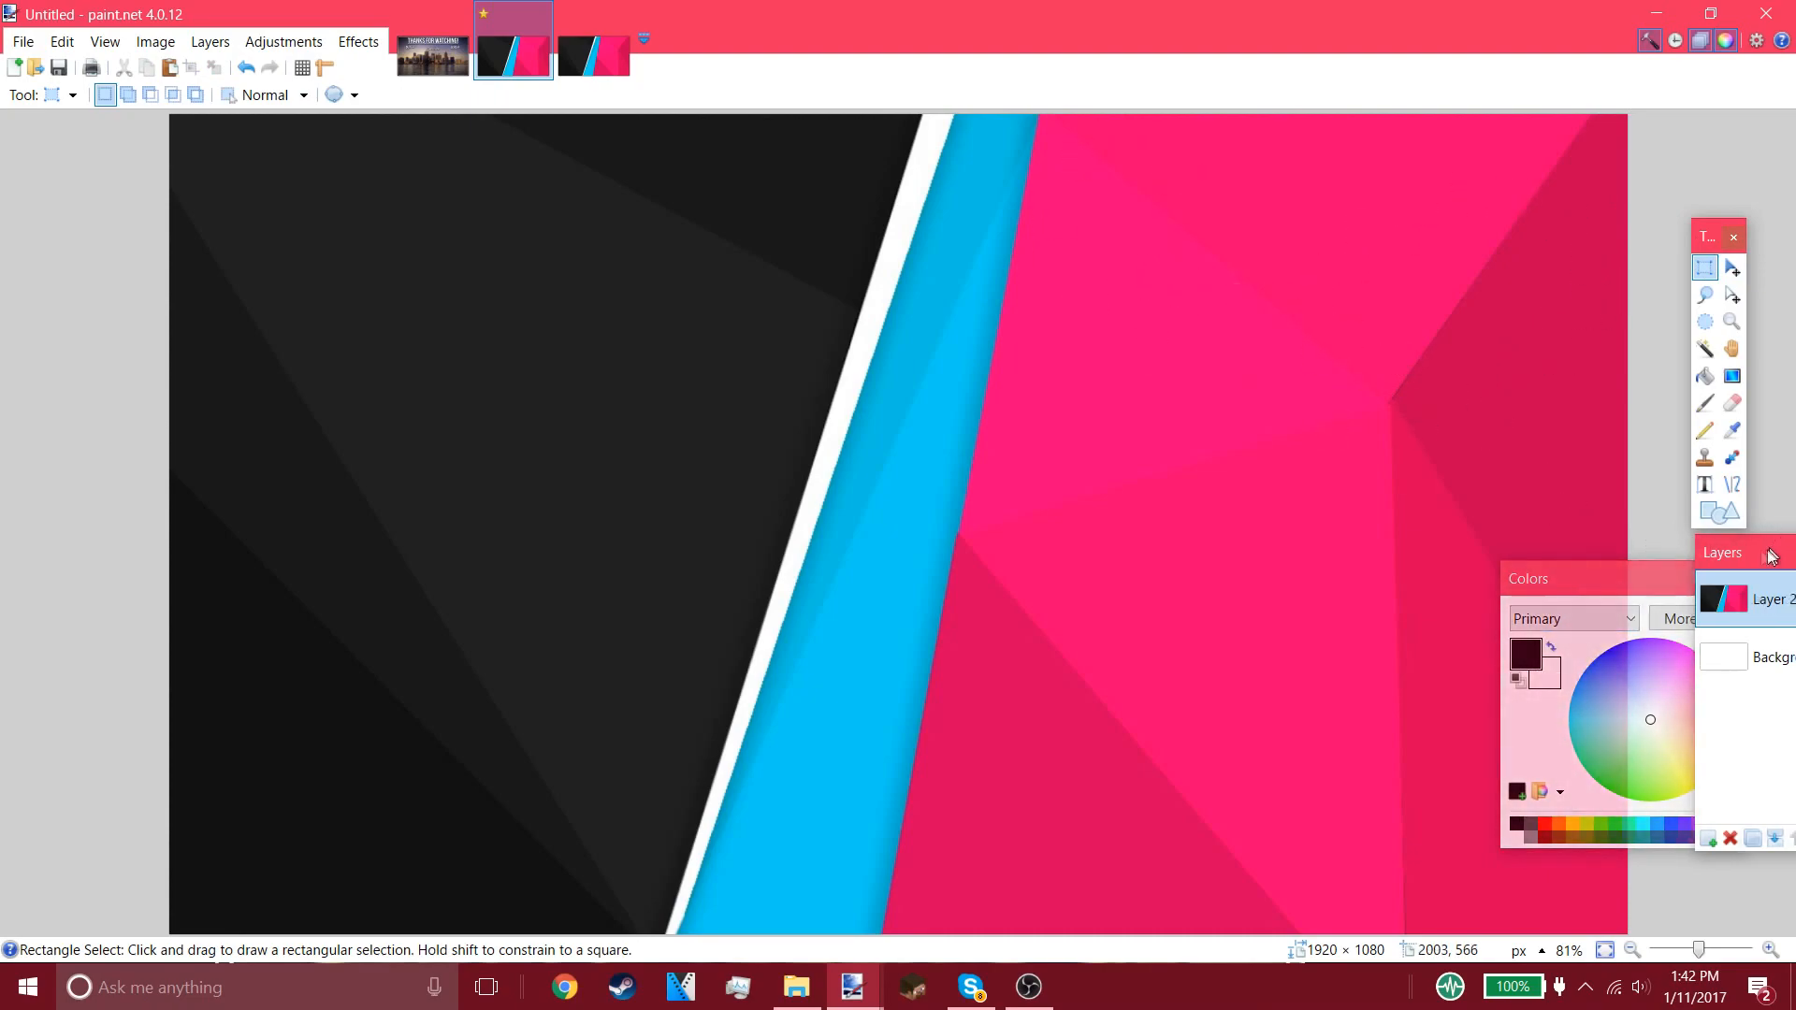
- Add a new layer above the pasted background, and open youtube end screen template.png
drag(1786, 549, 1532, 506)
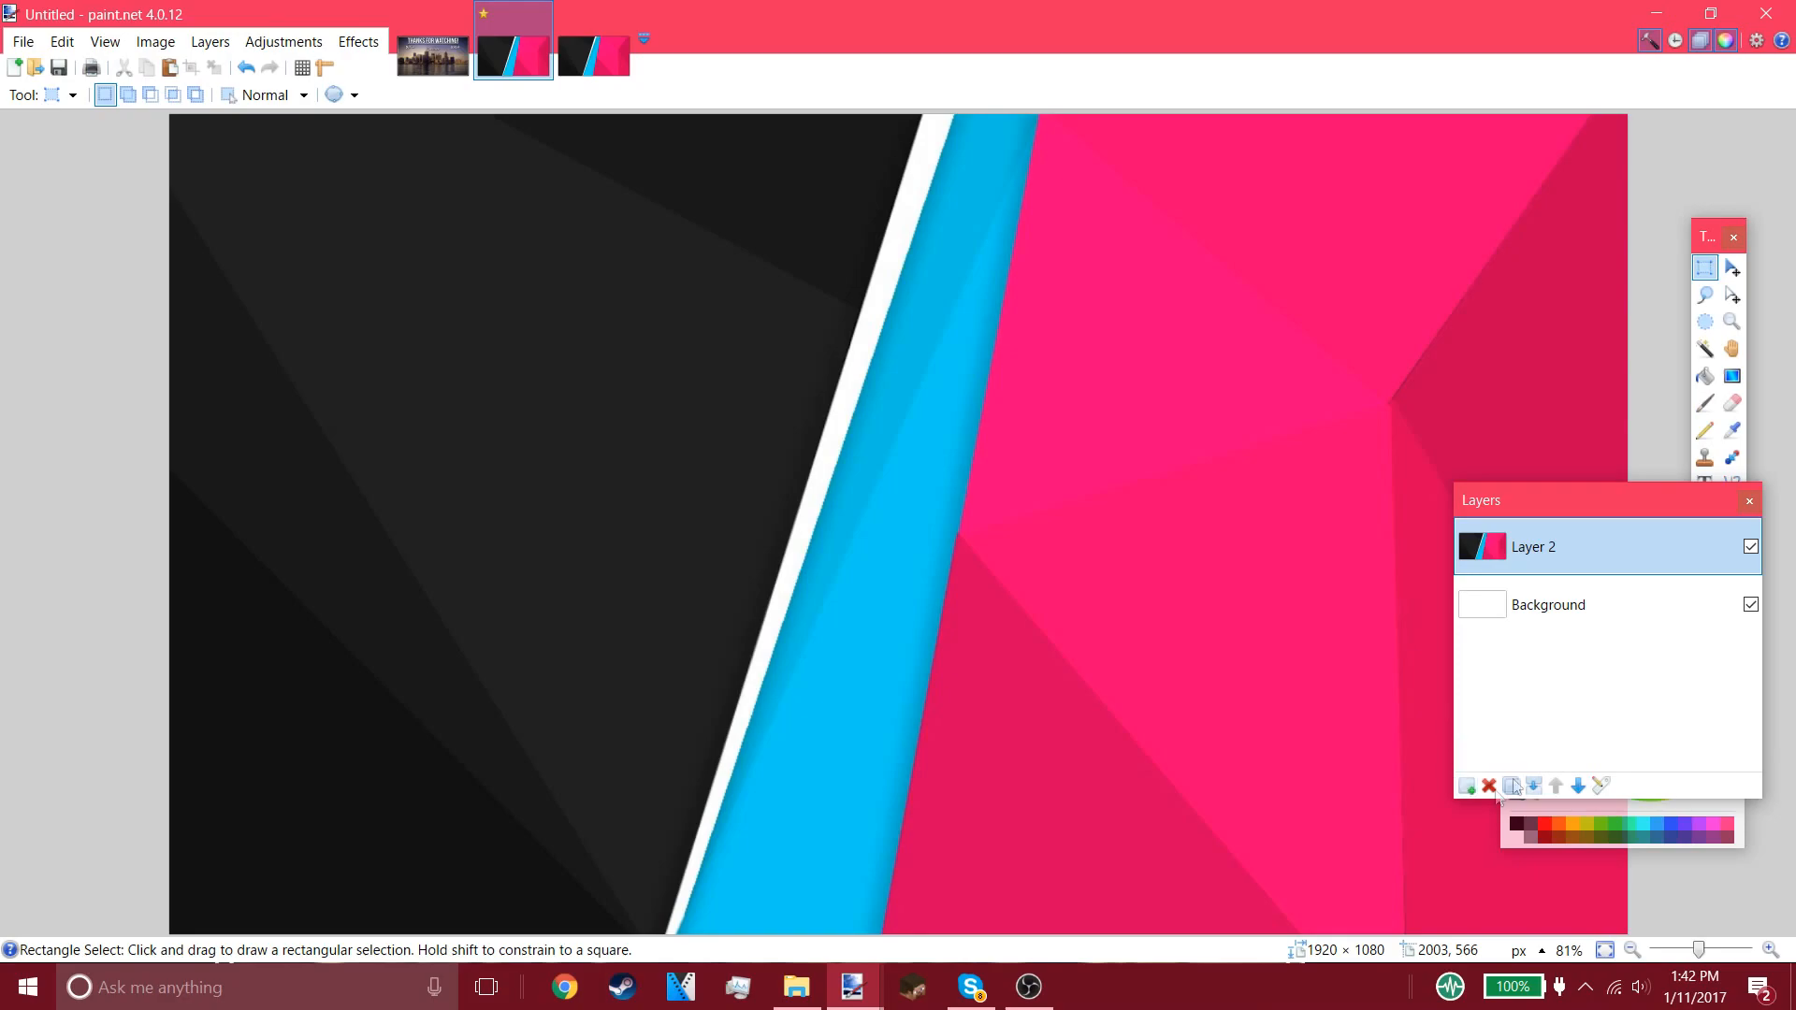
click(1467, 786)
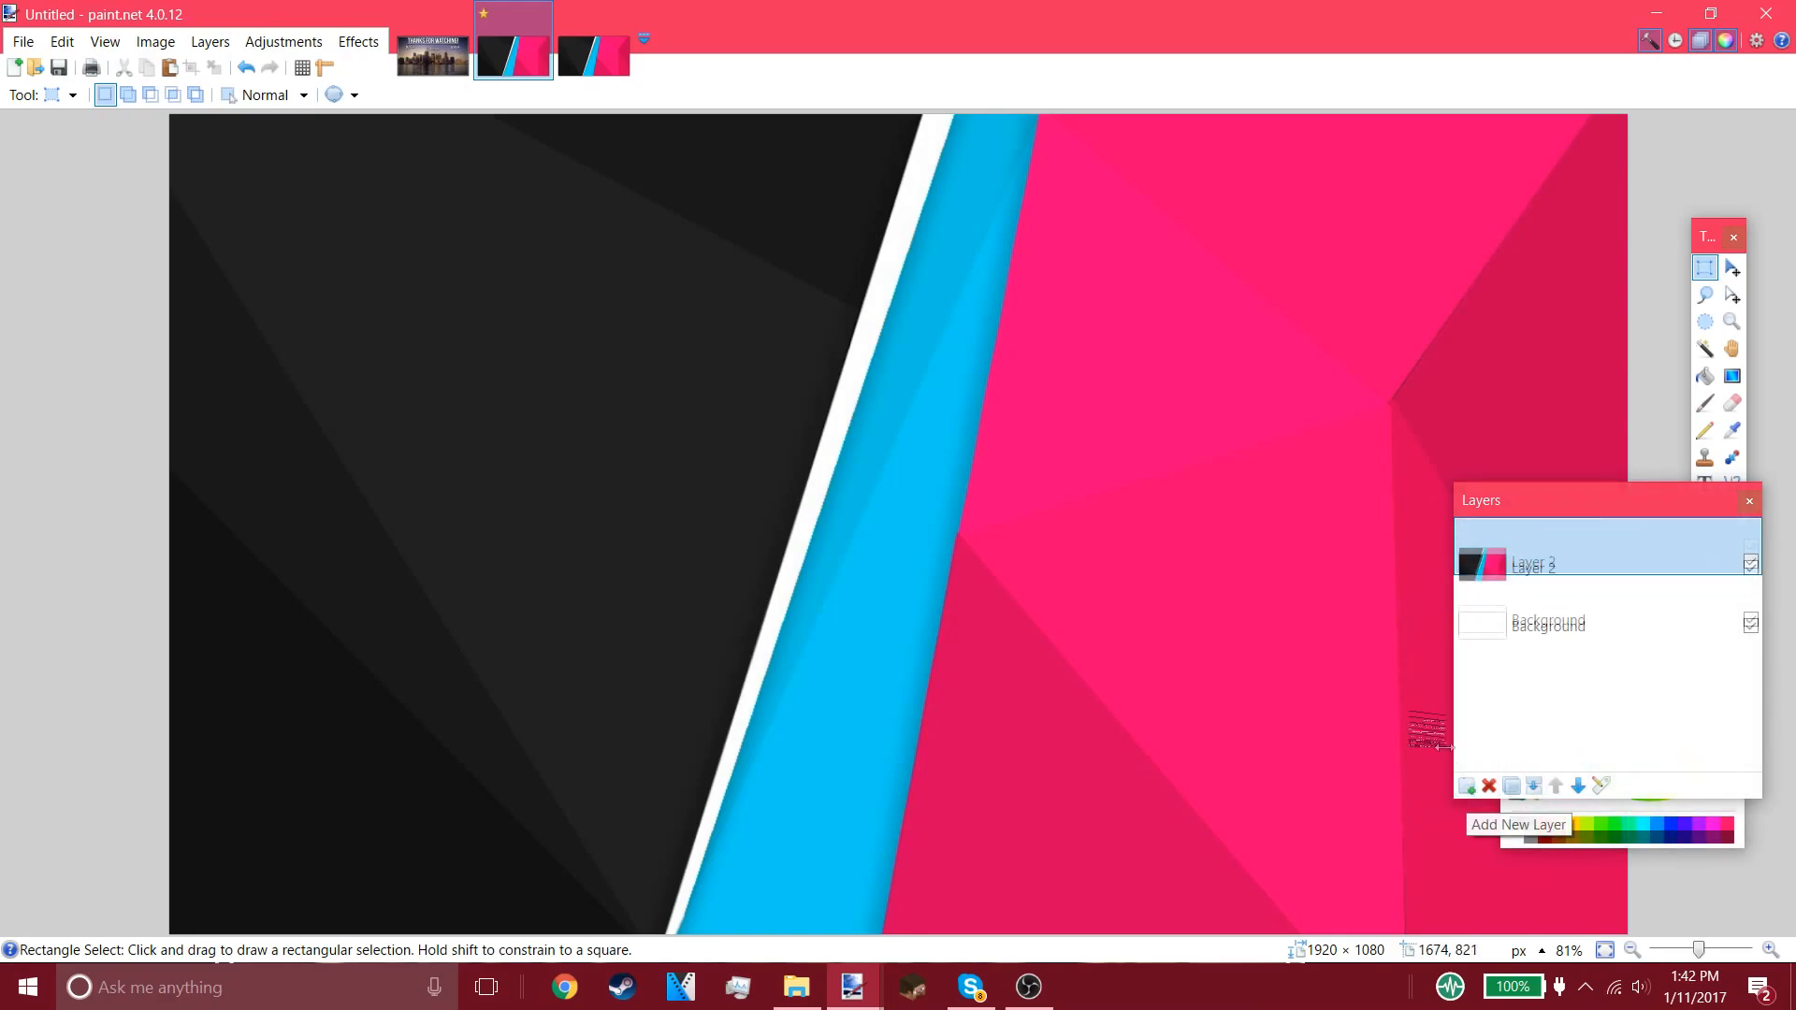
click(35, 68)
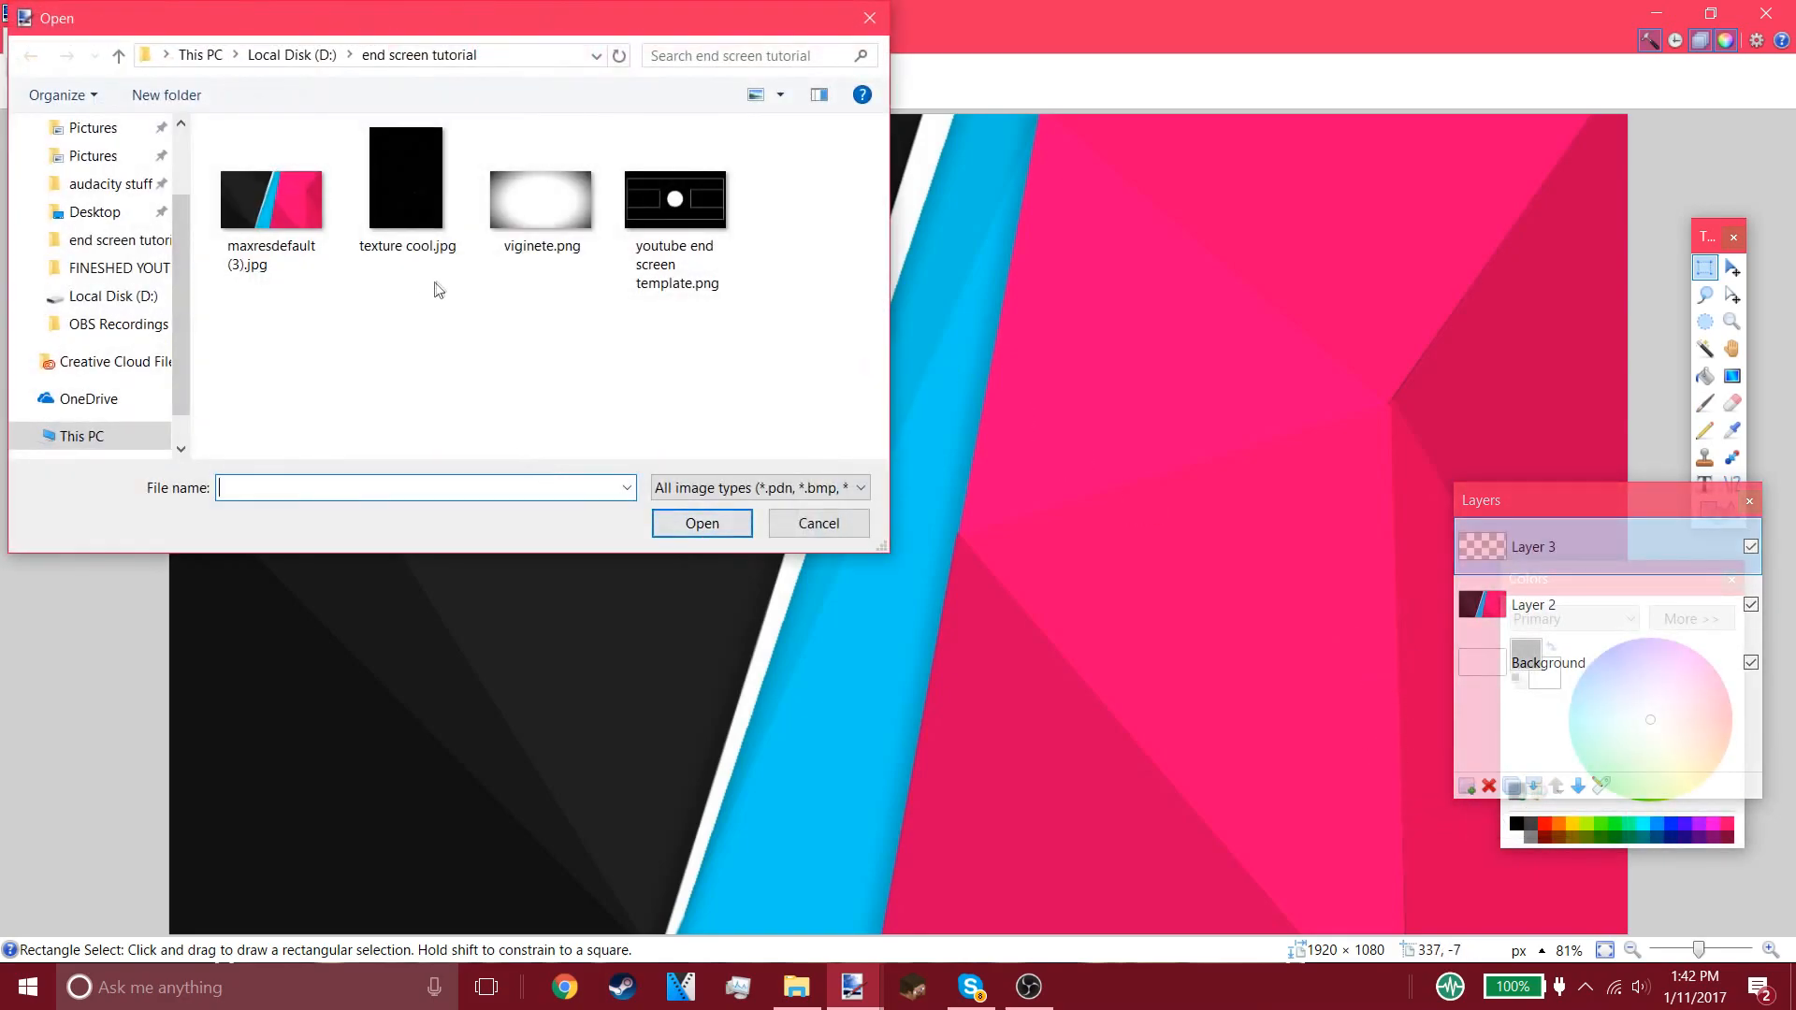
double_click(673, 215)
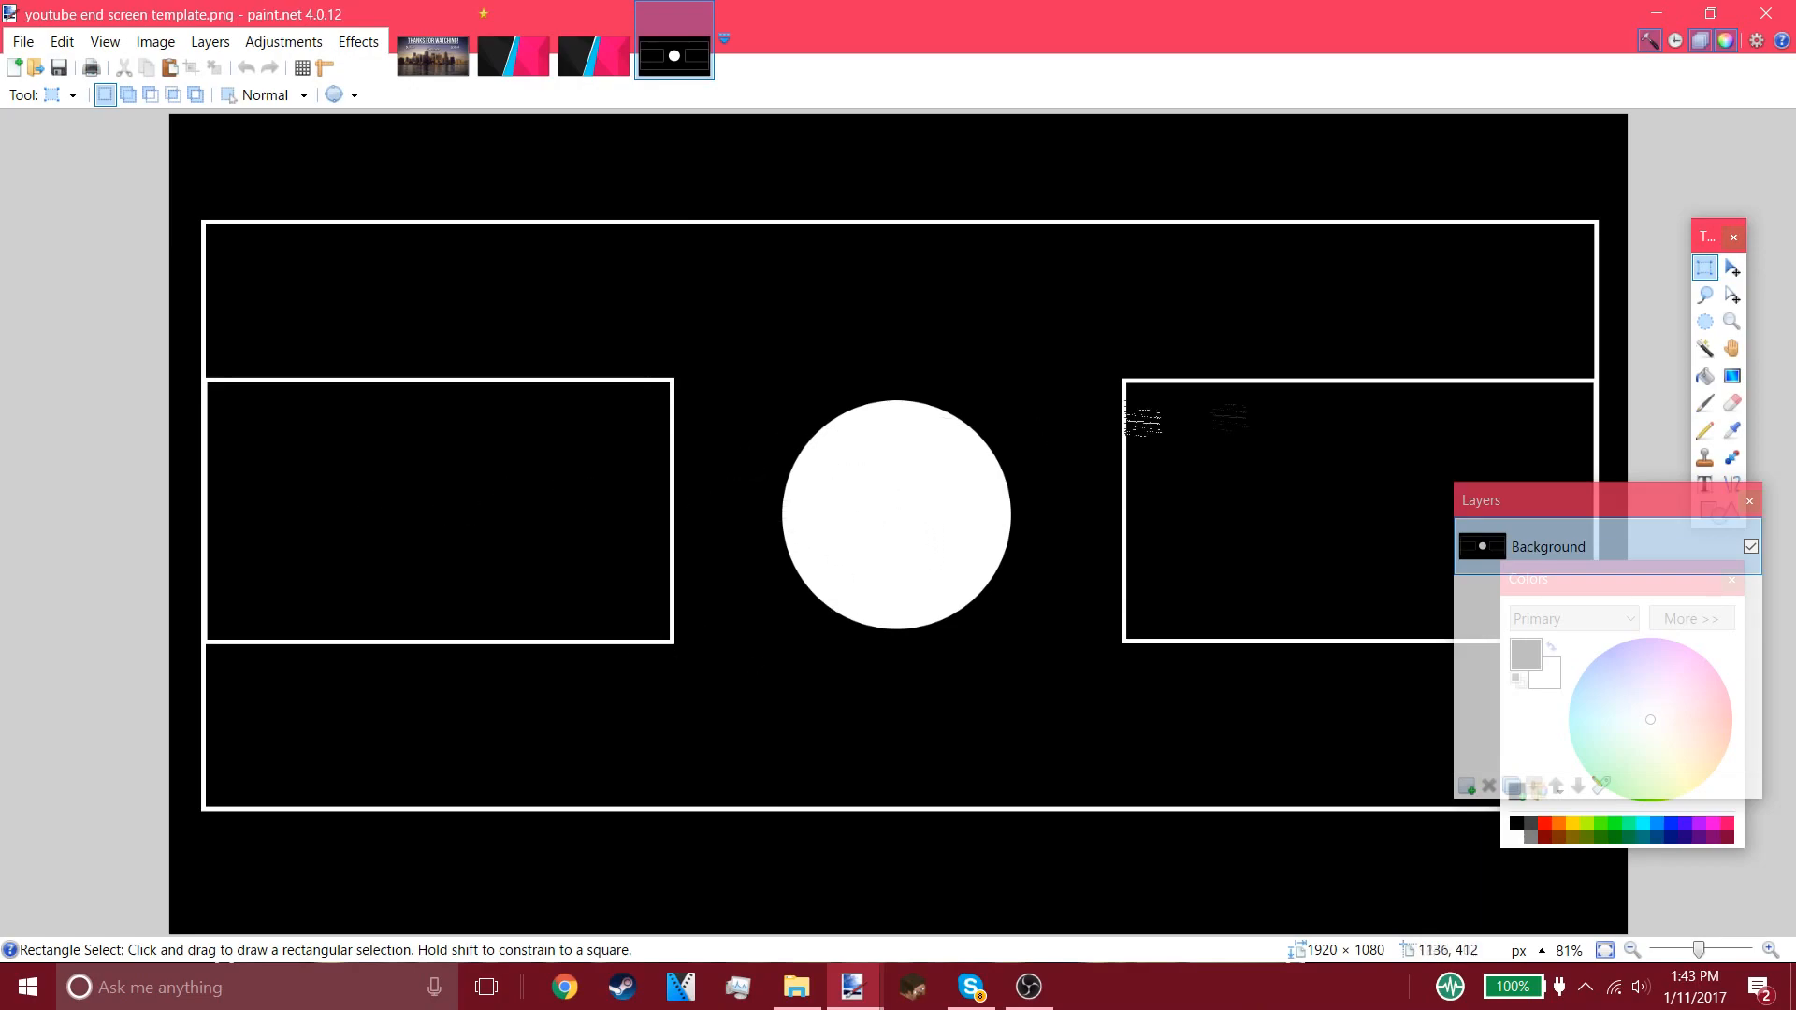
- Copy the entire end screen template and paste it onto a new layer in maxresdefault (3).jpg, keeping the canvas size
click(1704, 251)
drag(156, 110, 1639, 952)
click(146, 68)
click(594, 56)
click(1466, 785)
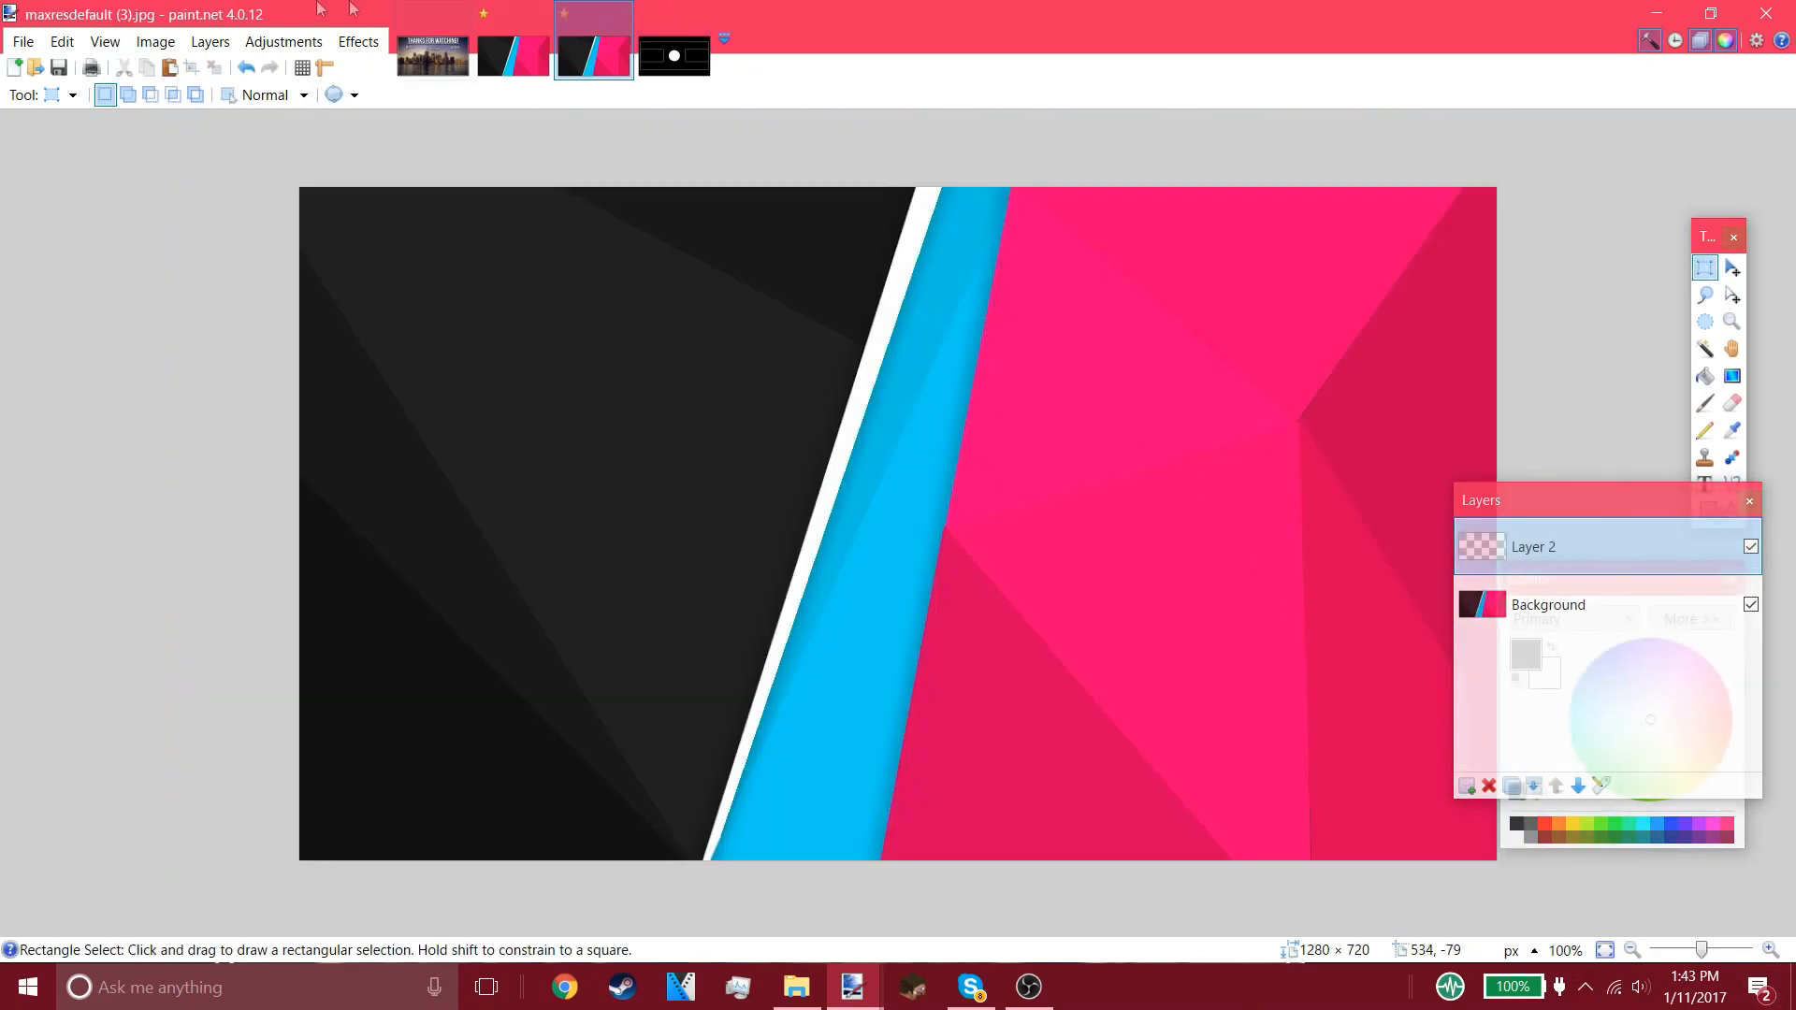
key(ctrl+v)
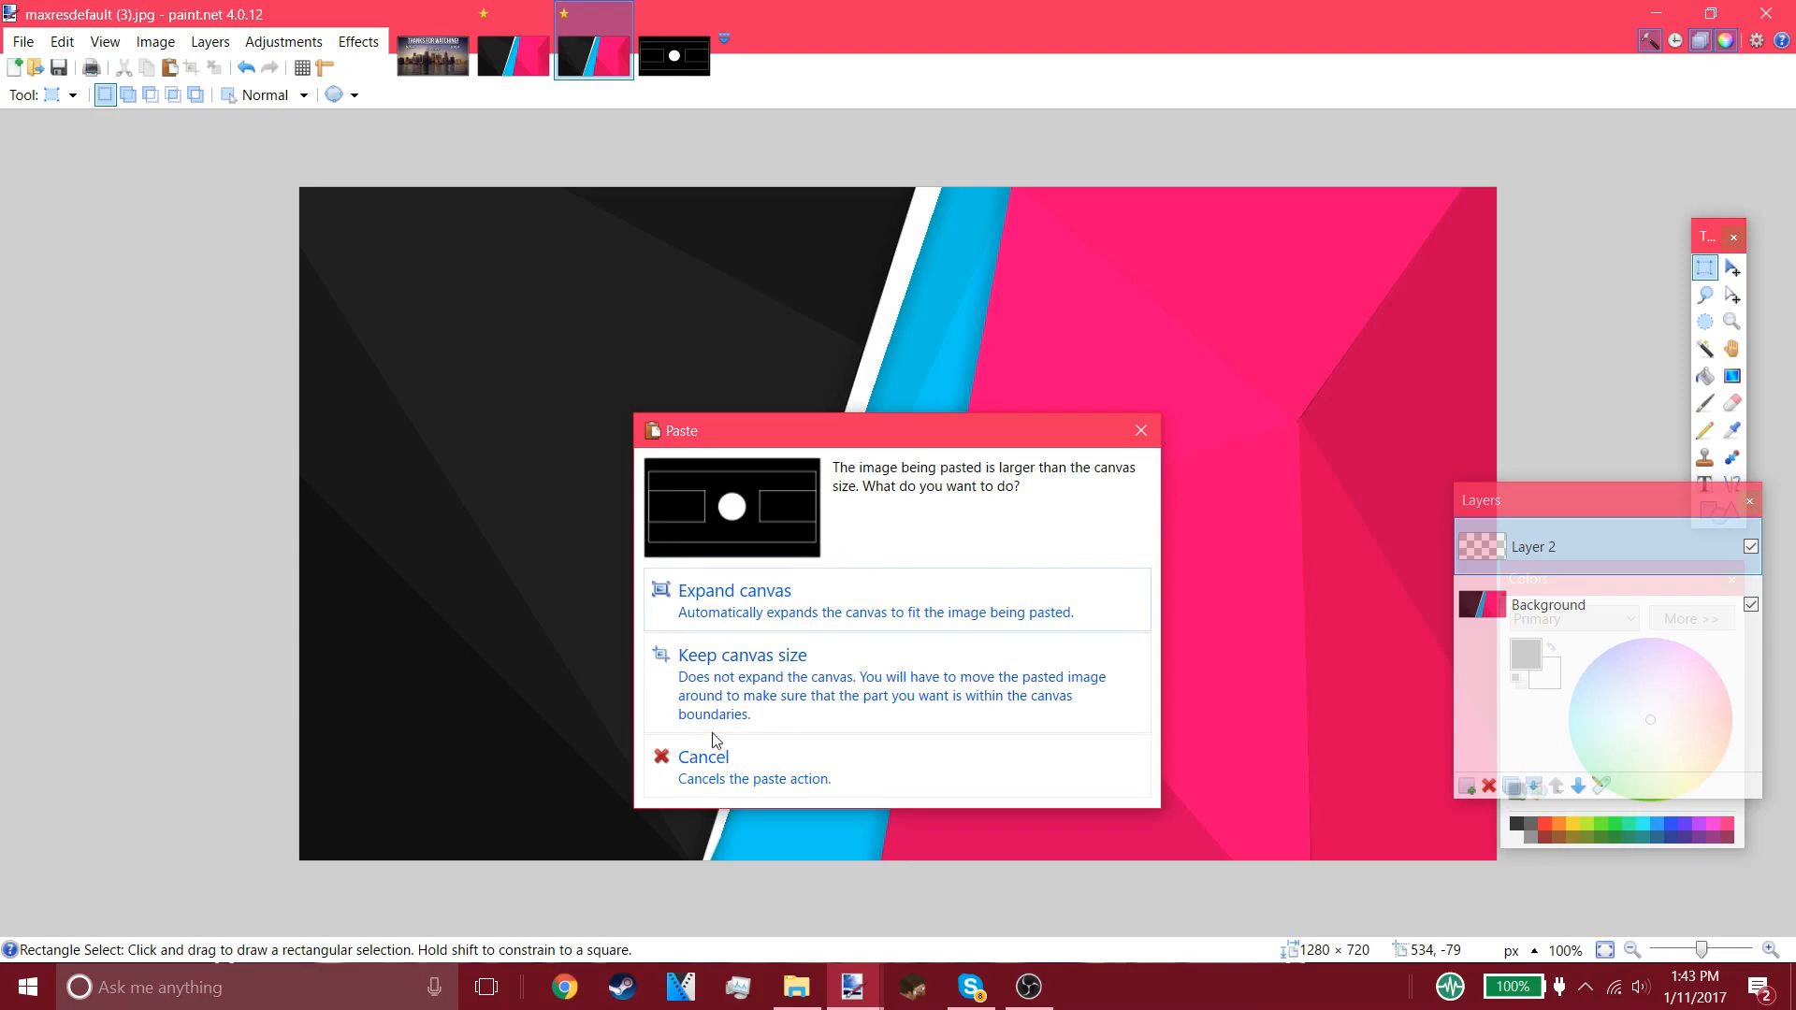
click(731, 693)
- Scale and position the pasted template to cover the canvas, about 1281 × 720 pixels, and deselect it
drag(902, 621, 267, 419)
drag(766, 468, 649, 492)
drag(1344, 524, 605, 574)
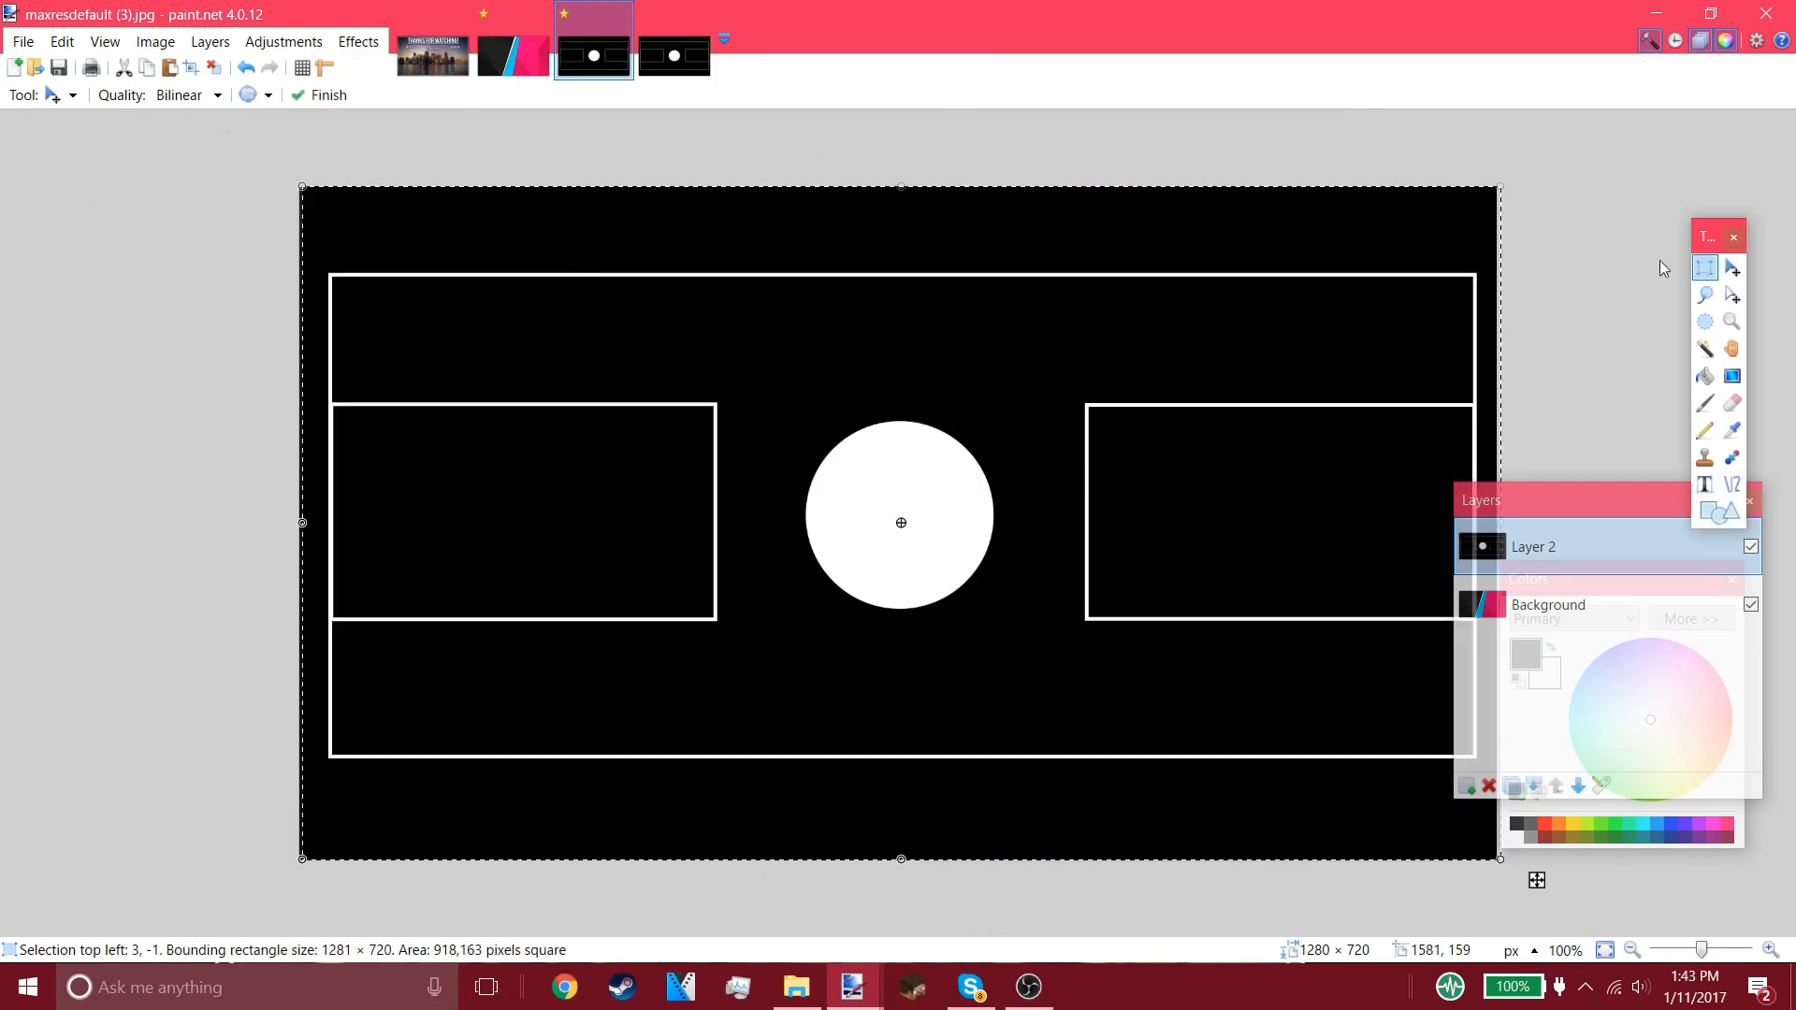
key(s)
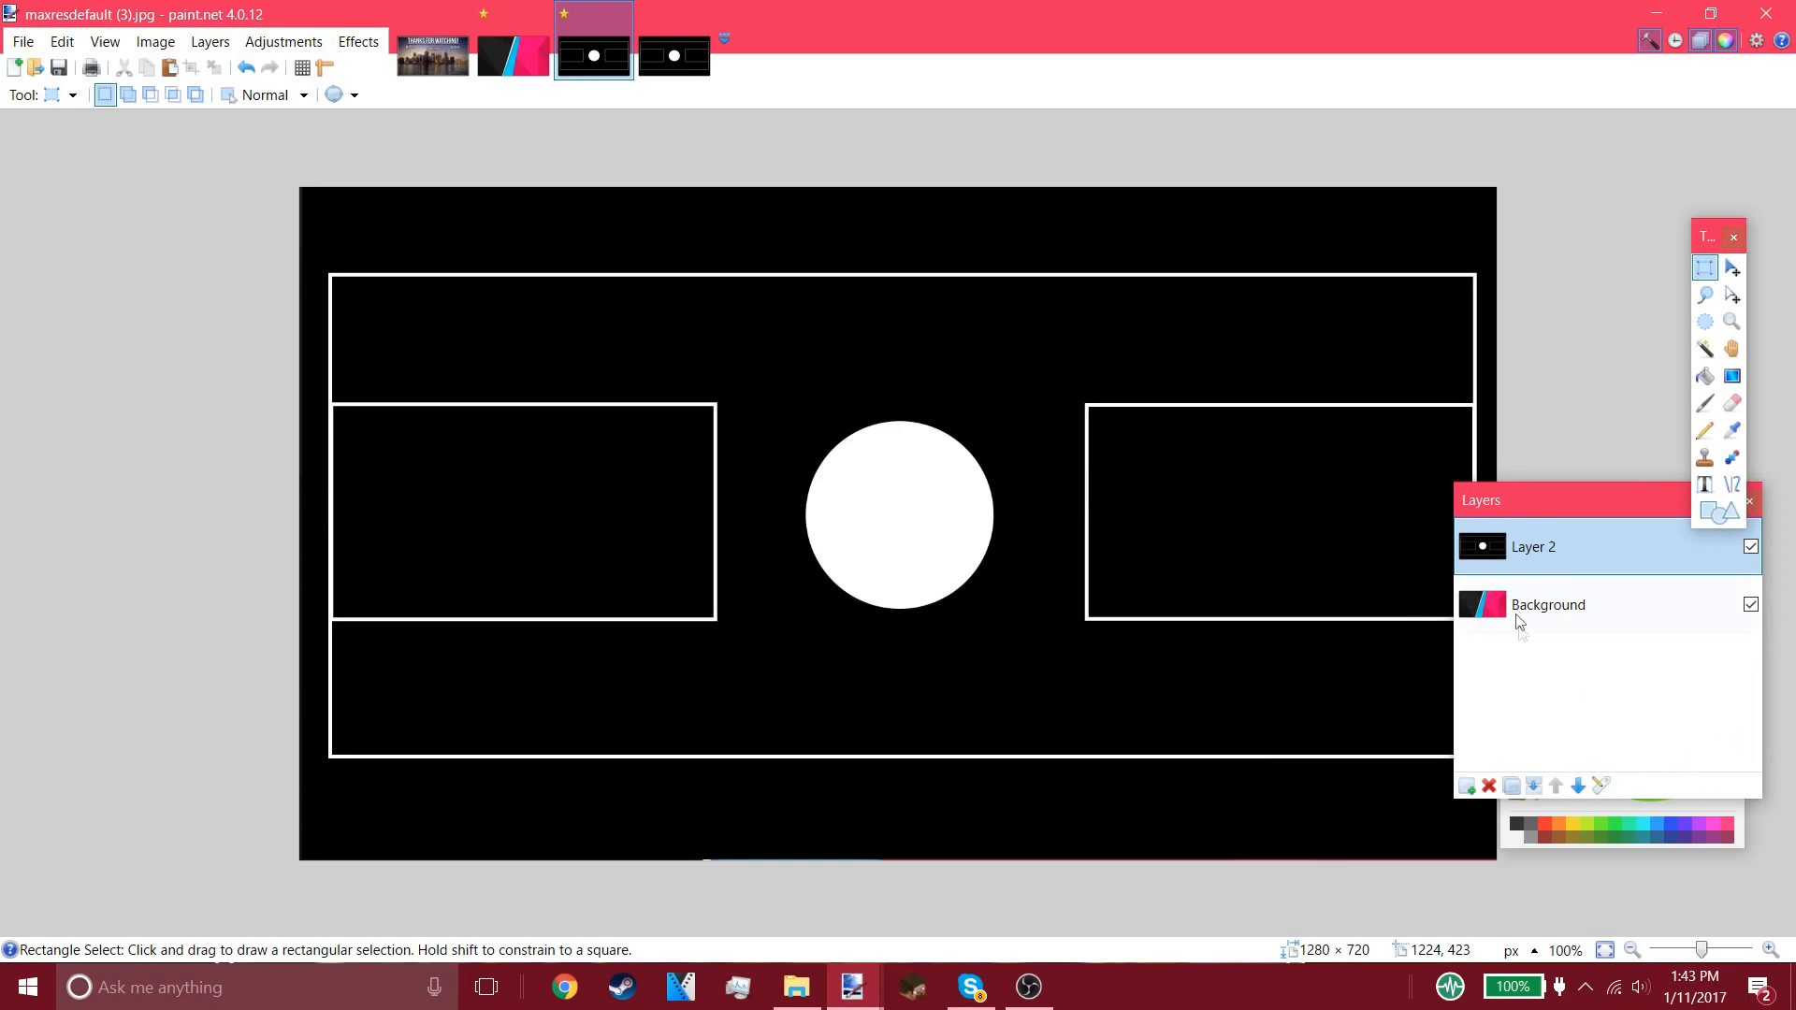
- Set the blending mode of the template layer, Layer 2, to Screen
click(1599, 785)
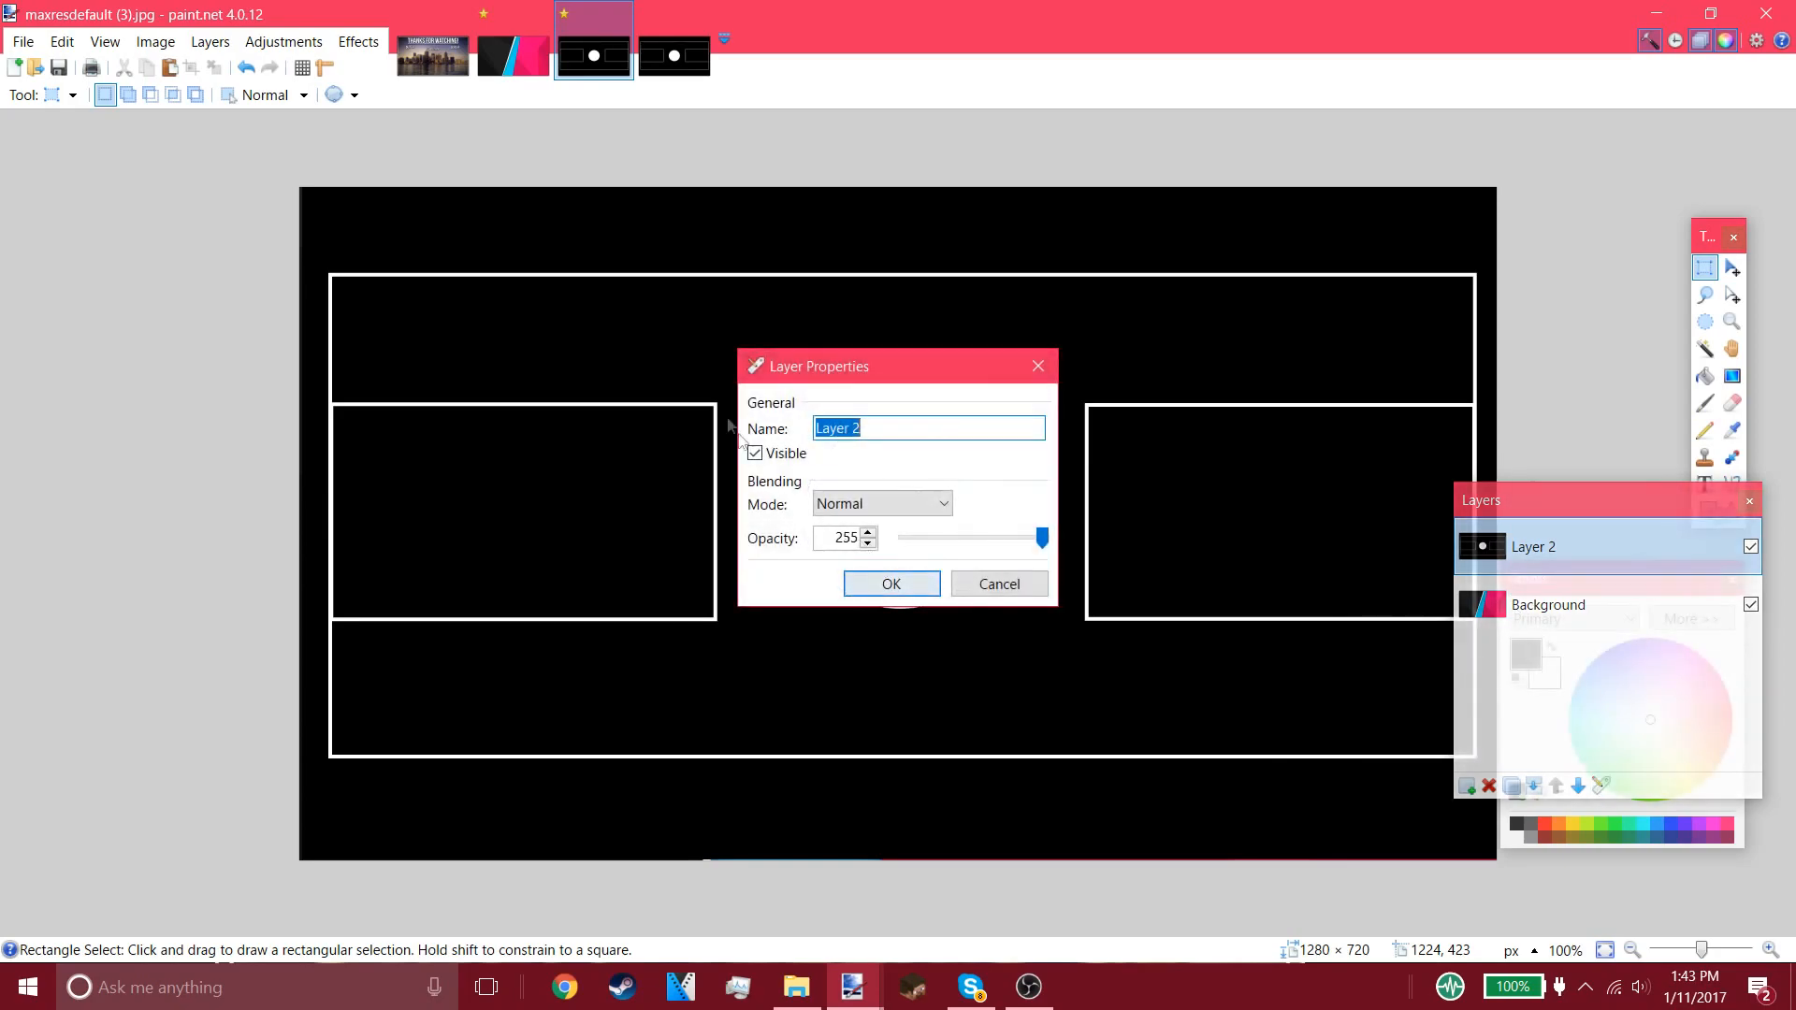
click(879, 510)
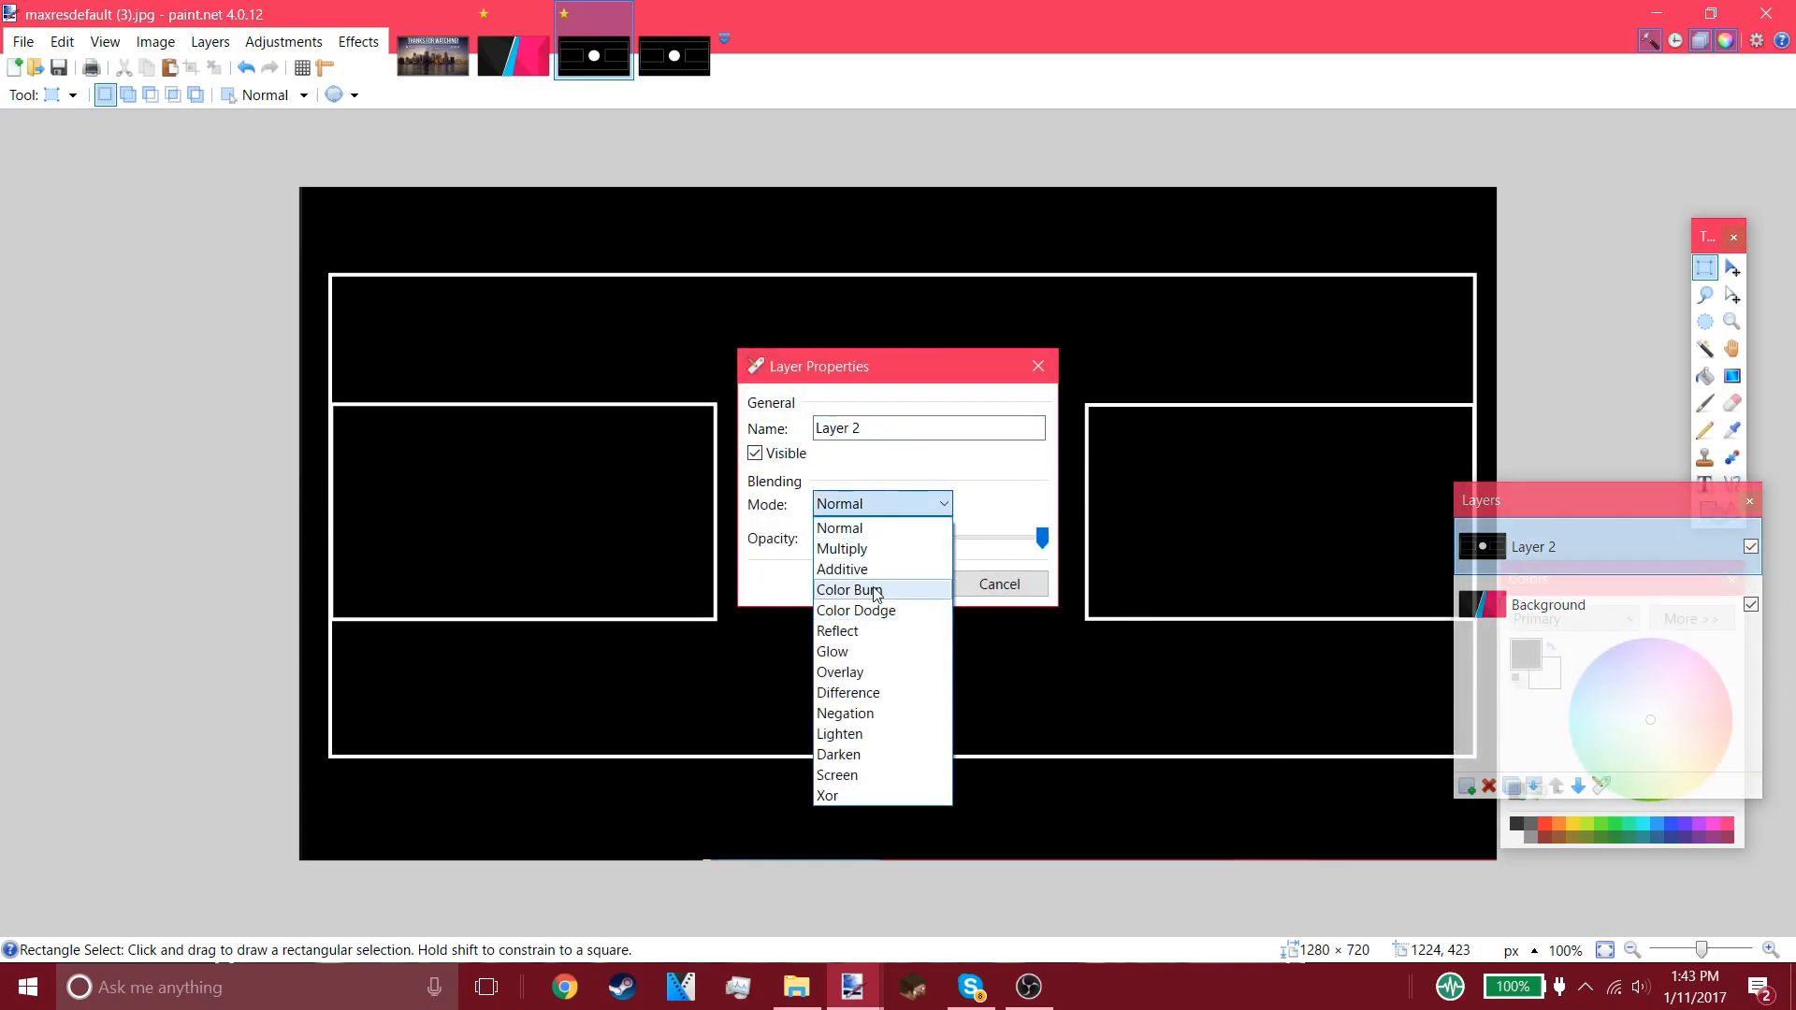
click(872, 775)
drag(873, 368, 982, 488)
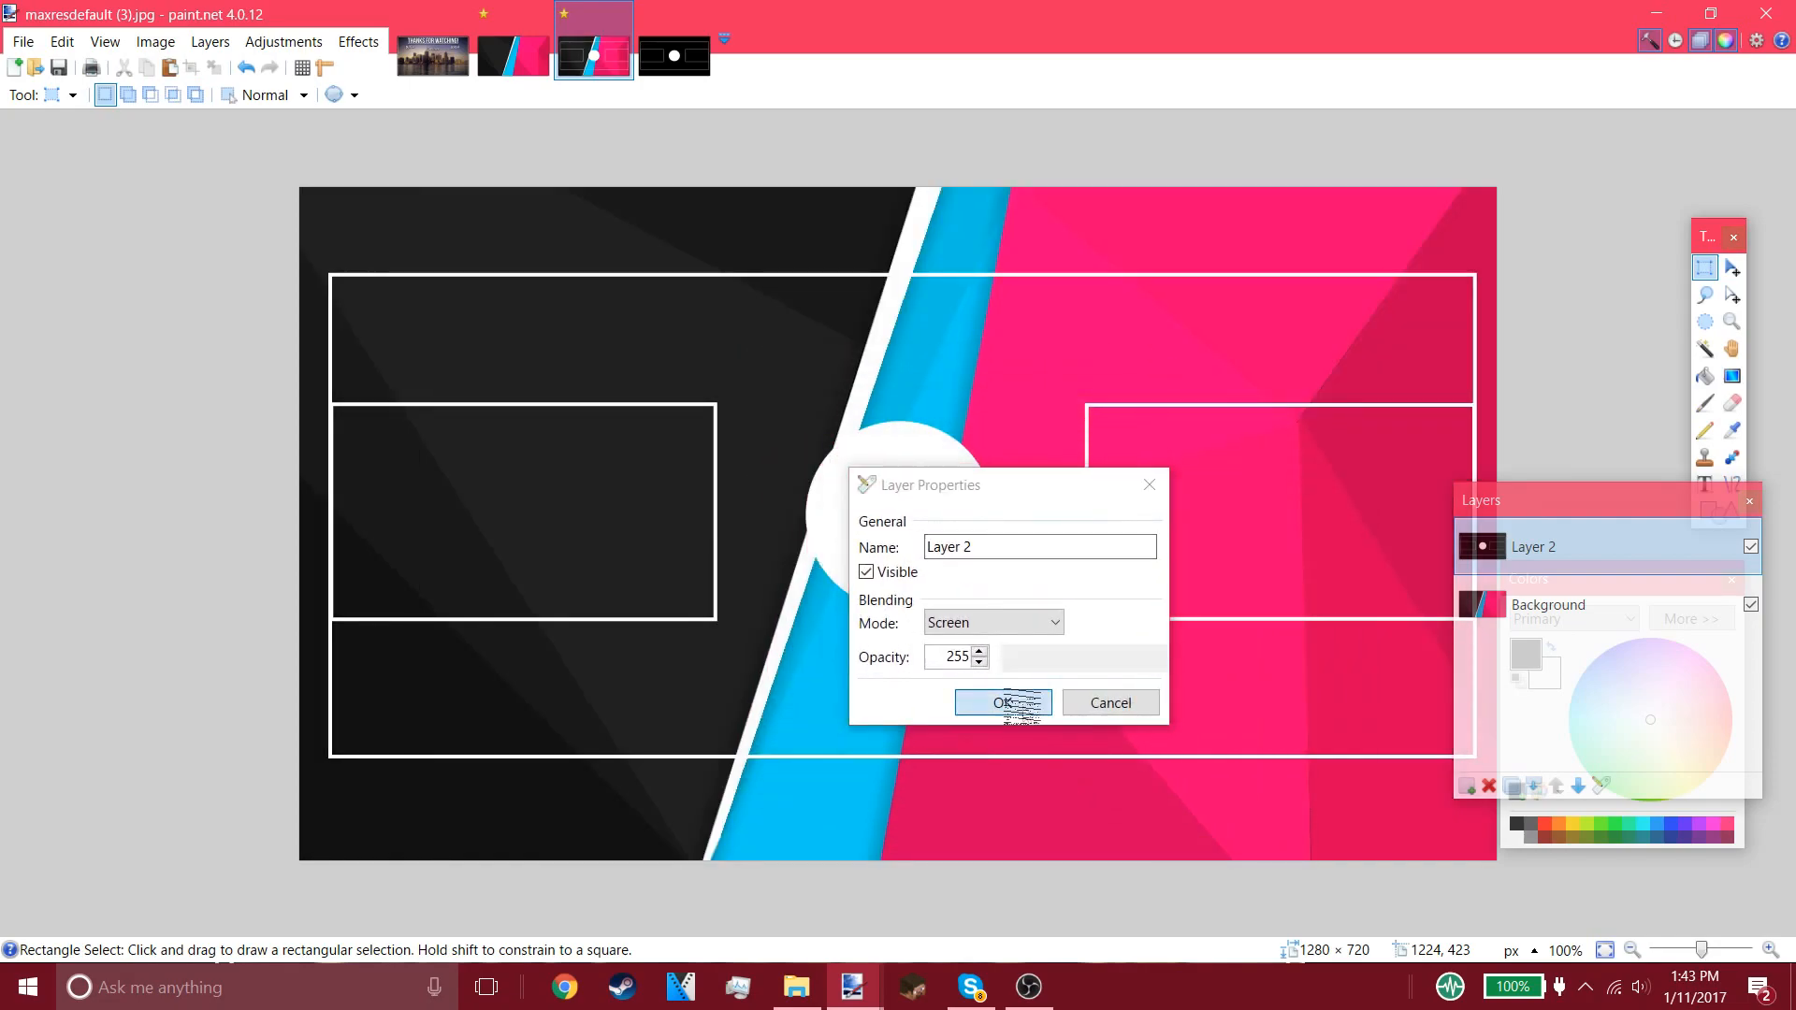
click(1015, 706)
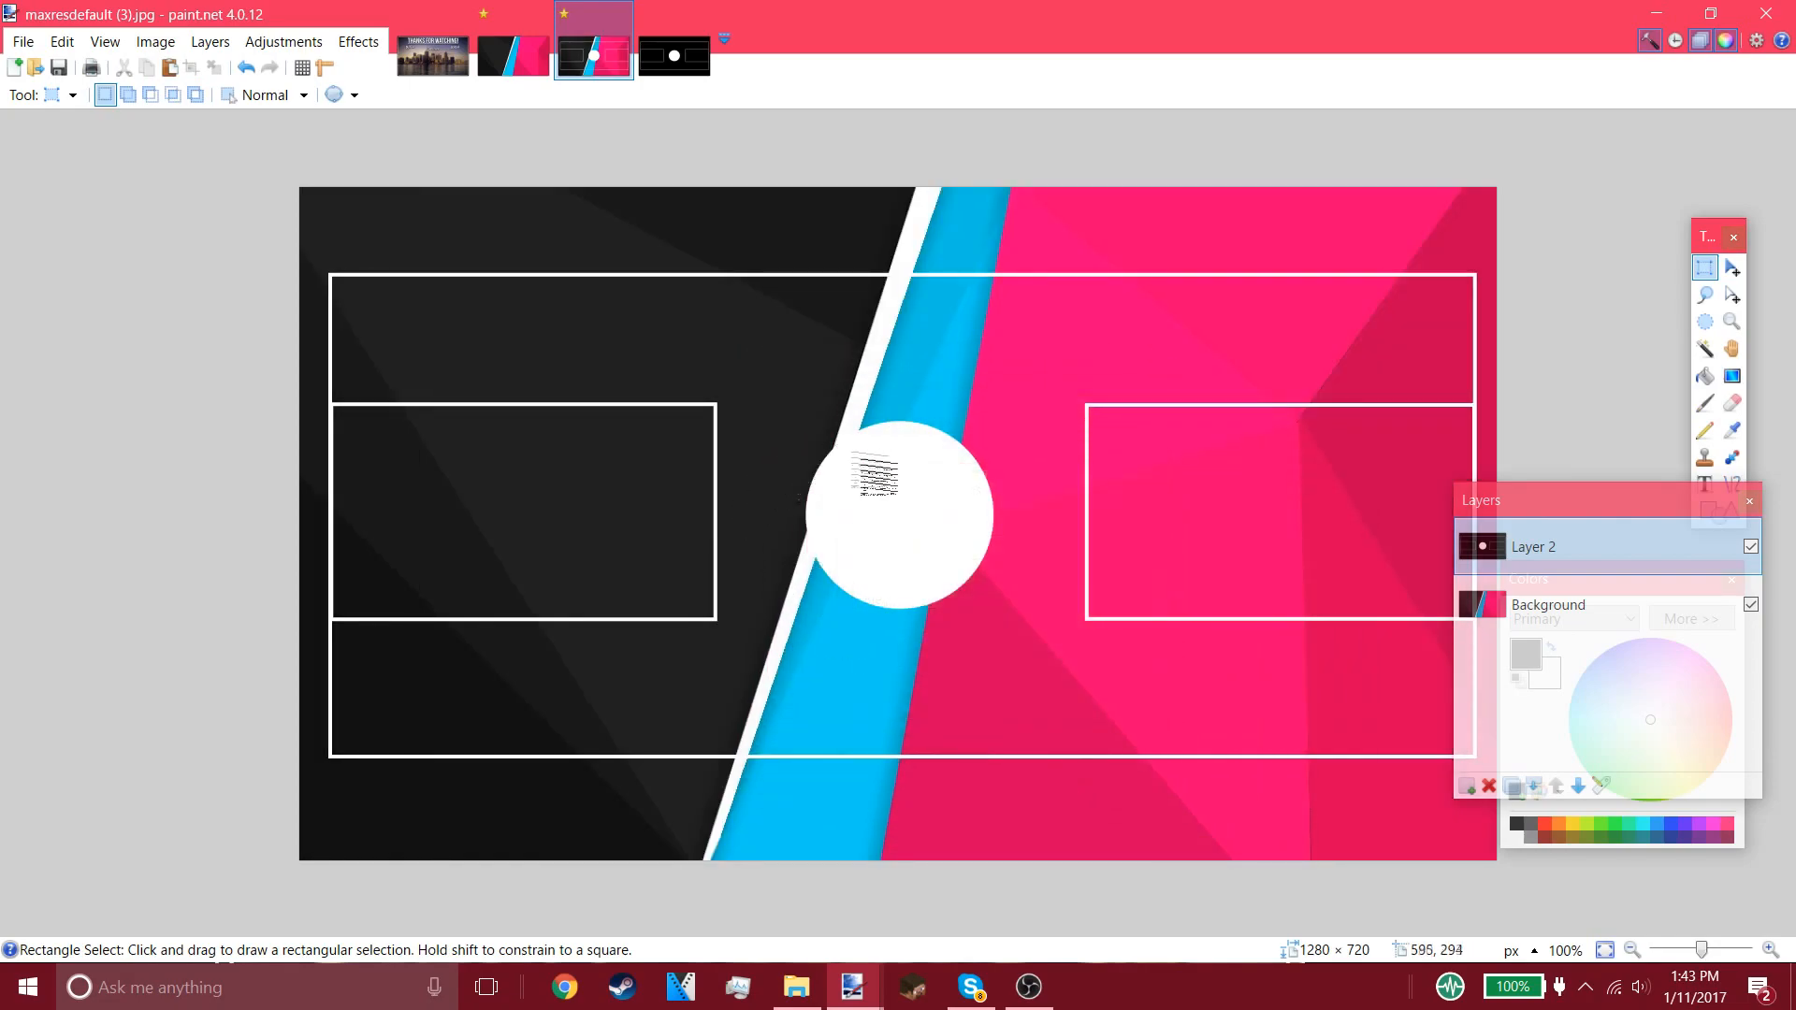
- Lower the opacity of the template layer, Layer 2, to about half
click(1605, 787)
drag(1041, 540, 971, 558)
click(891, 583)
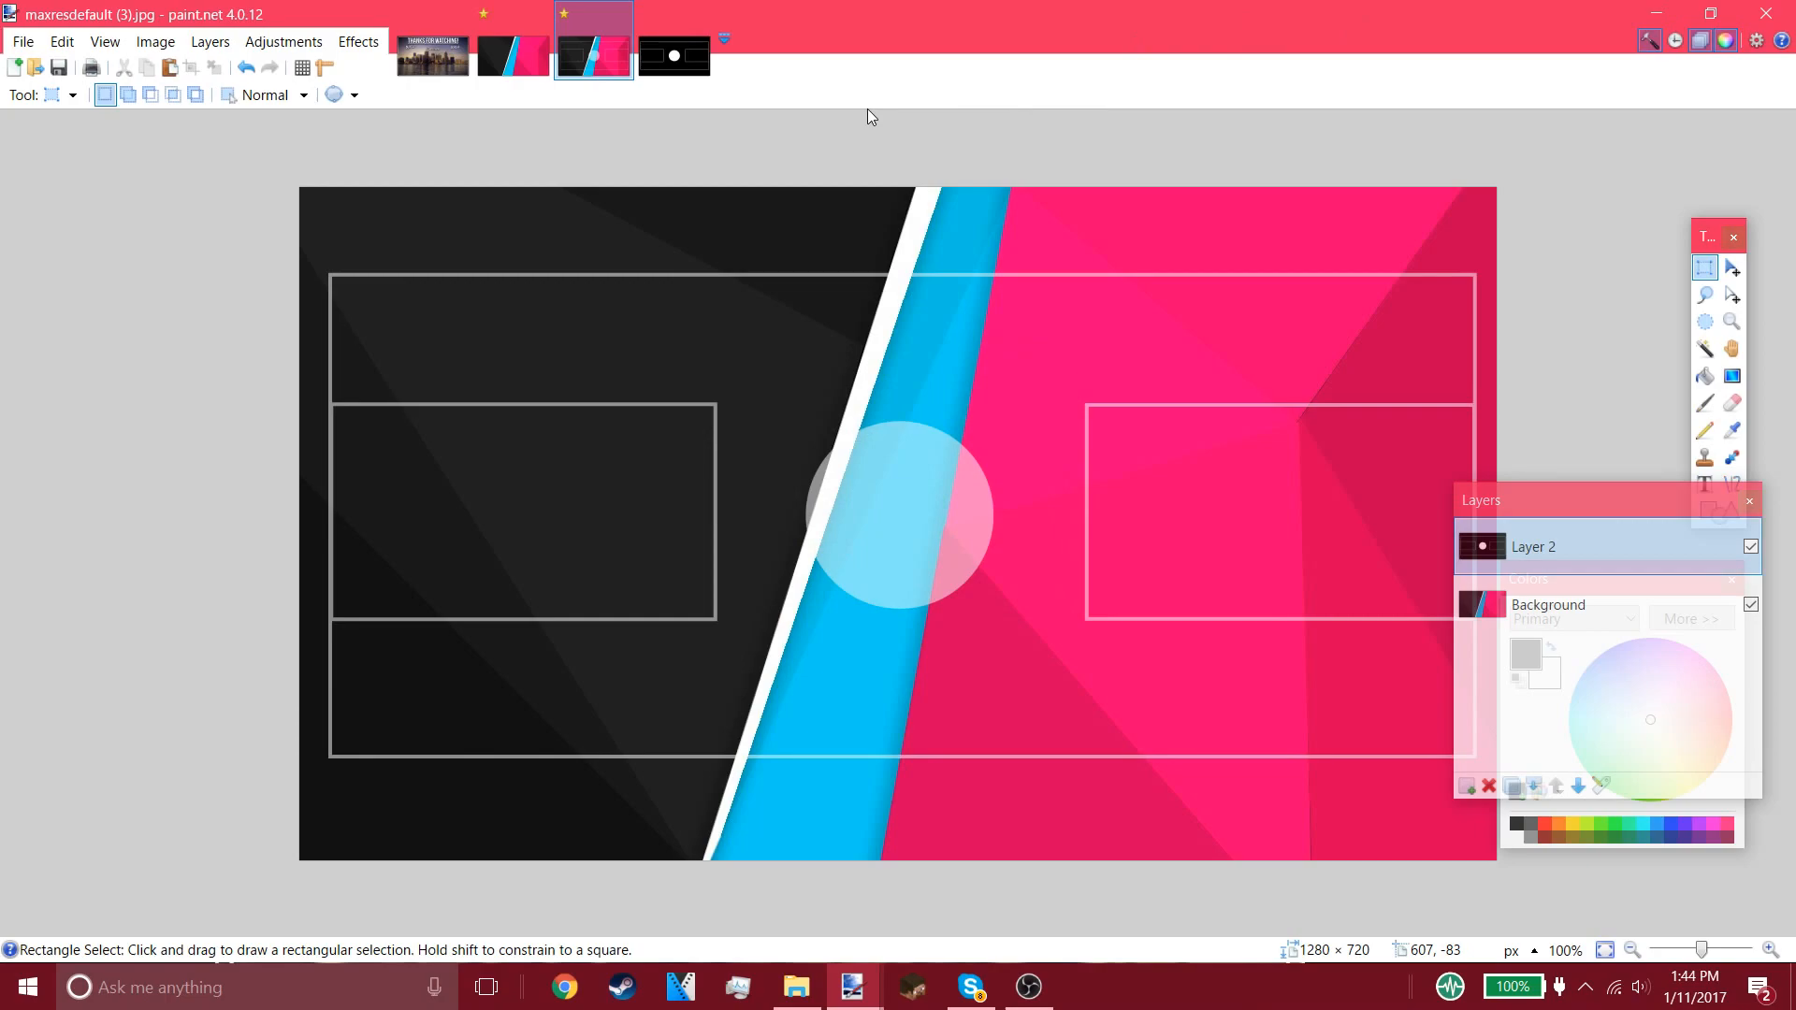
- Add a new layer between the Background and the template layer, and move the Layers window clear of the tools
click(1478, 606)
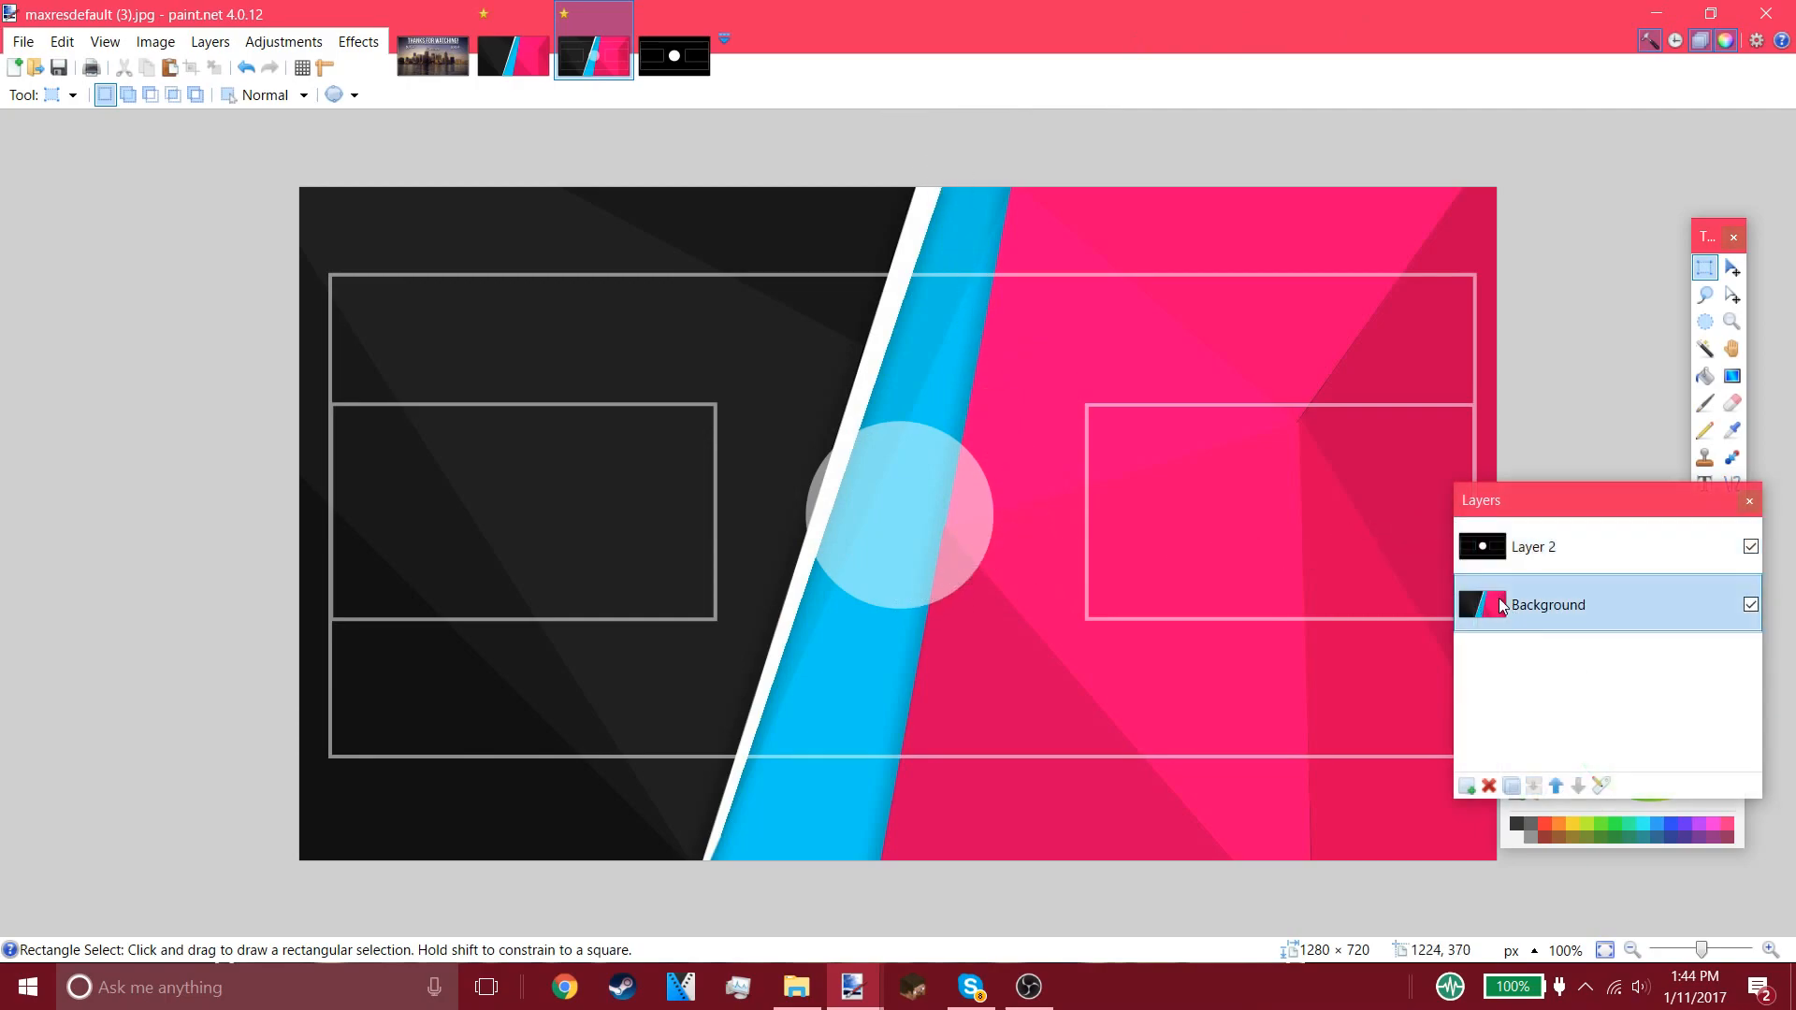
click(1467, 787)
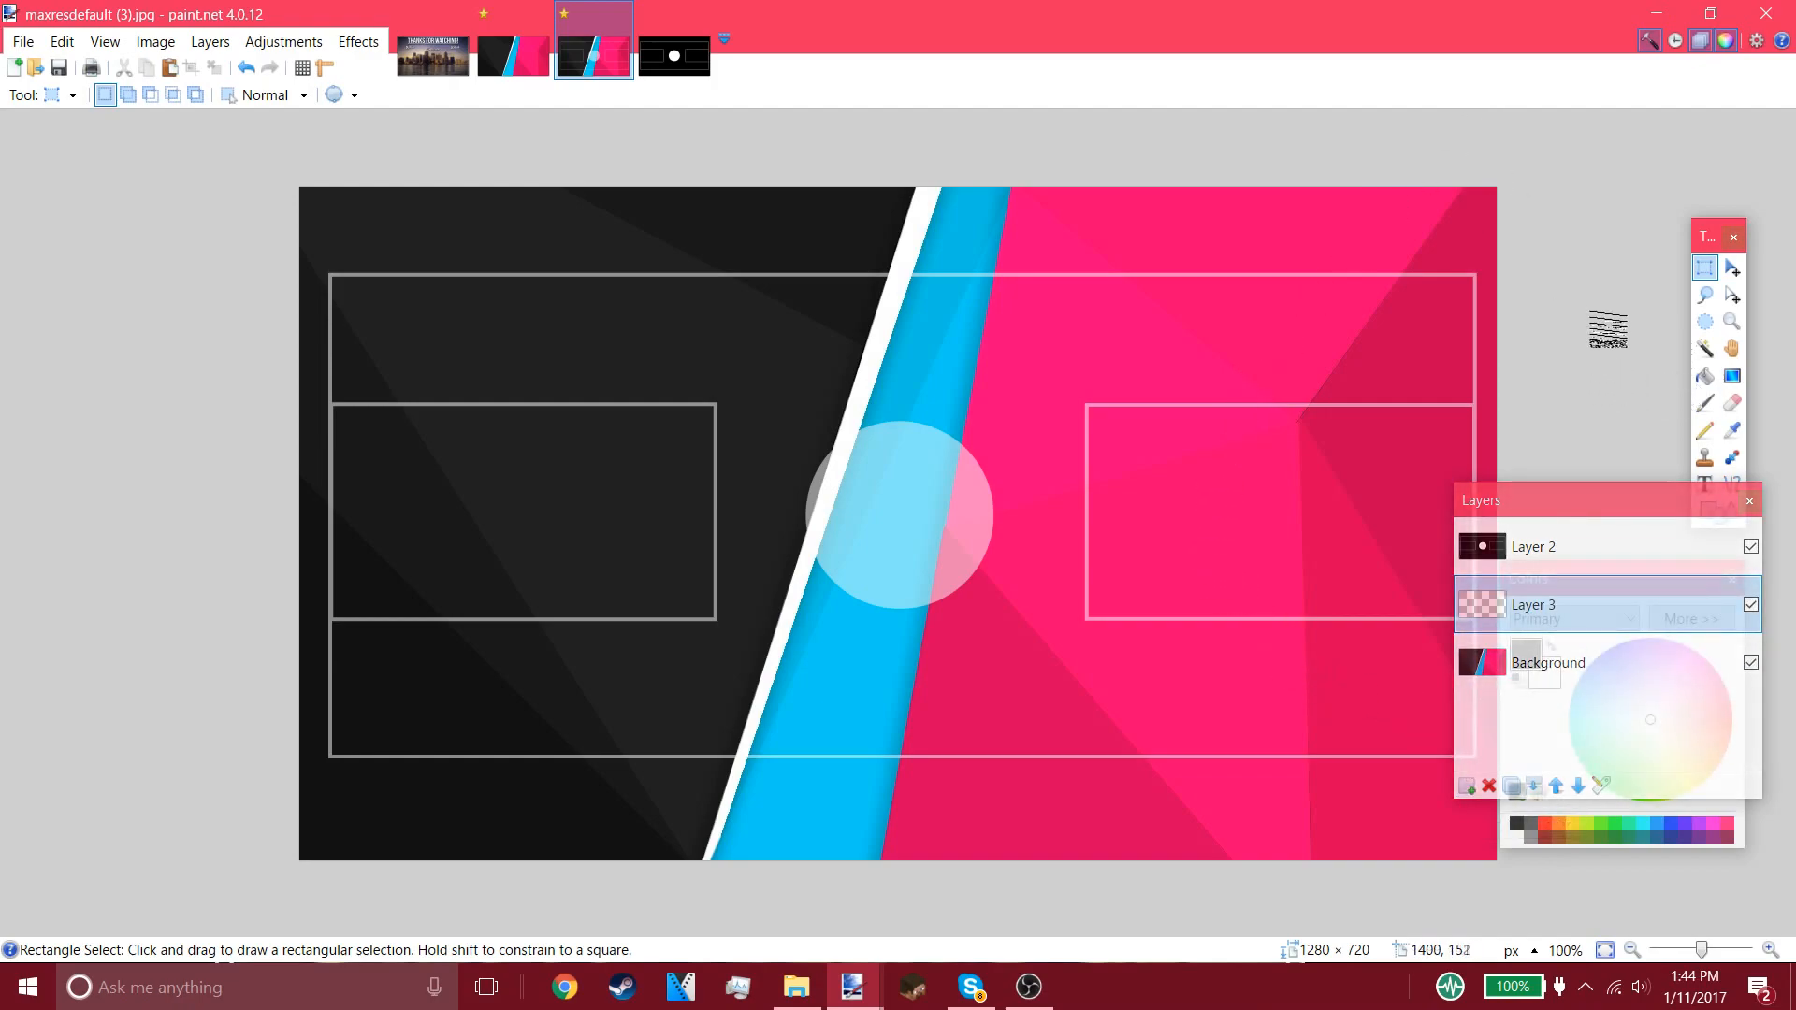
drag(1748, 486, 1757, 555)
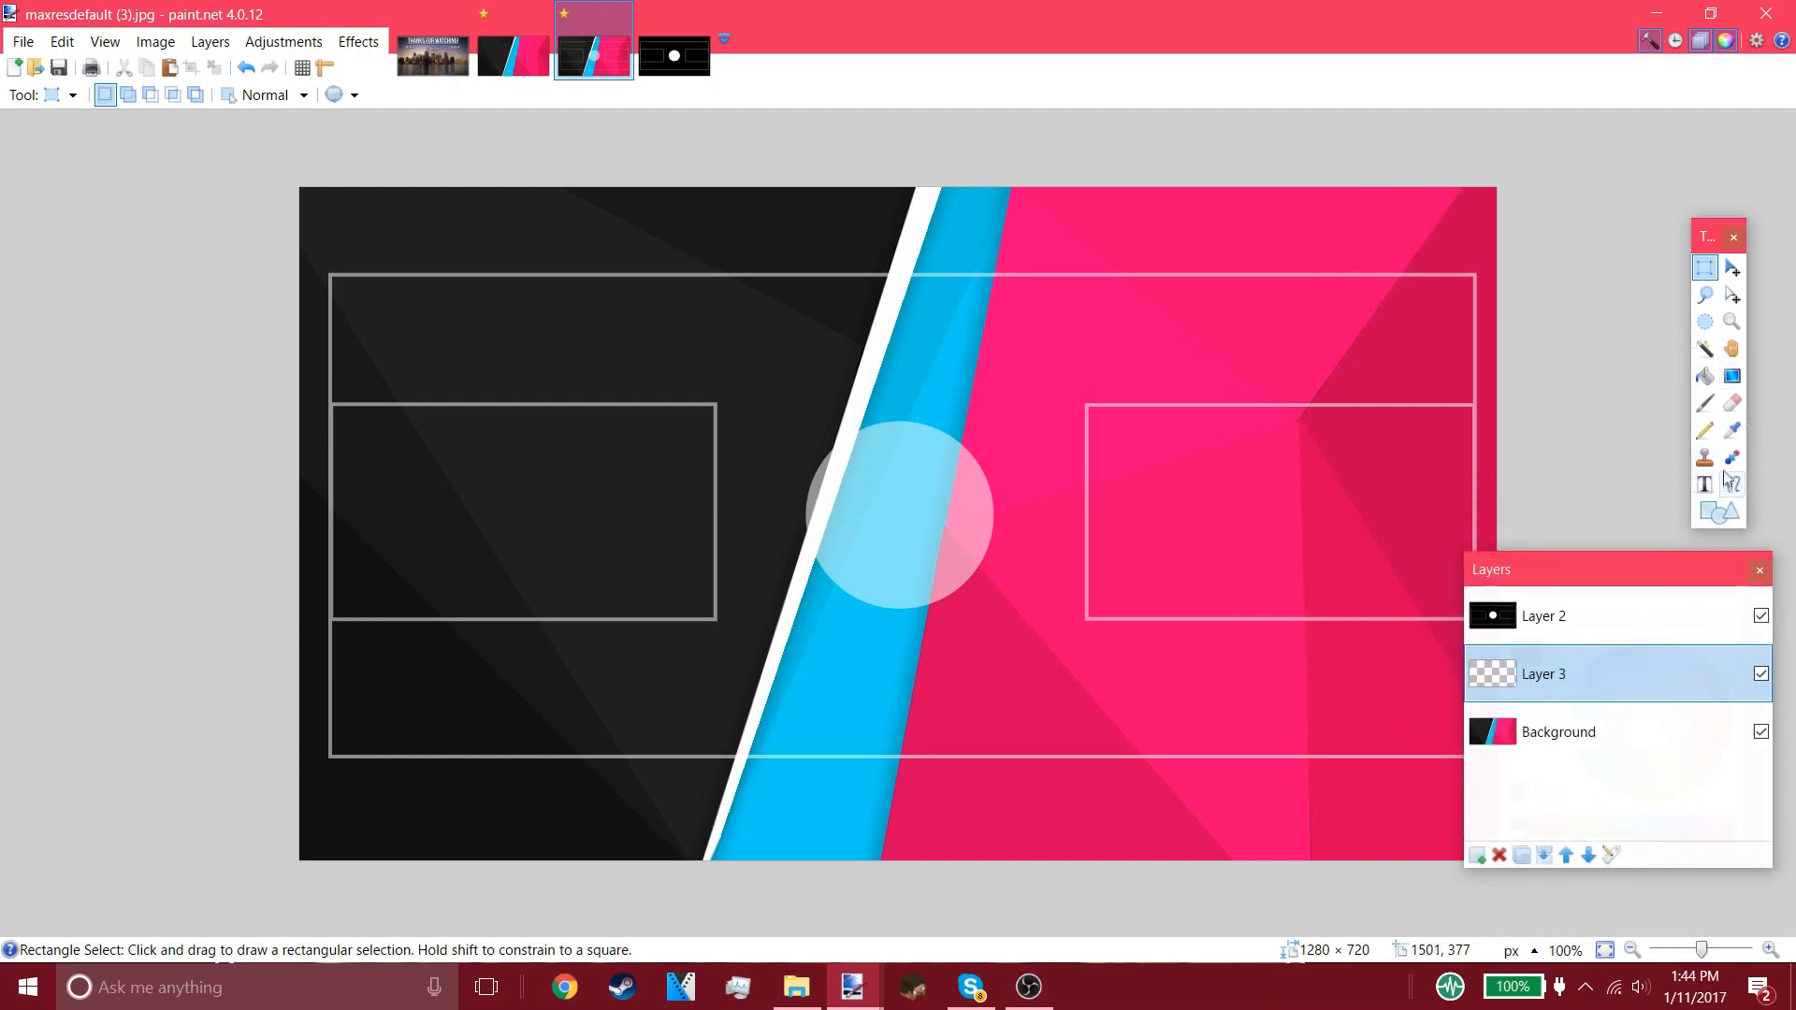
- Start a text near the top of the dark area on the new layer, using the Bebas Neue Bold font
click(1704, 484)
click(619, 245)
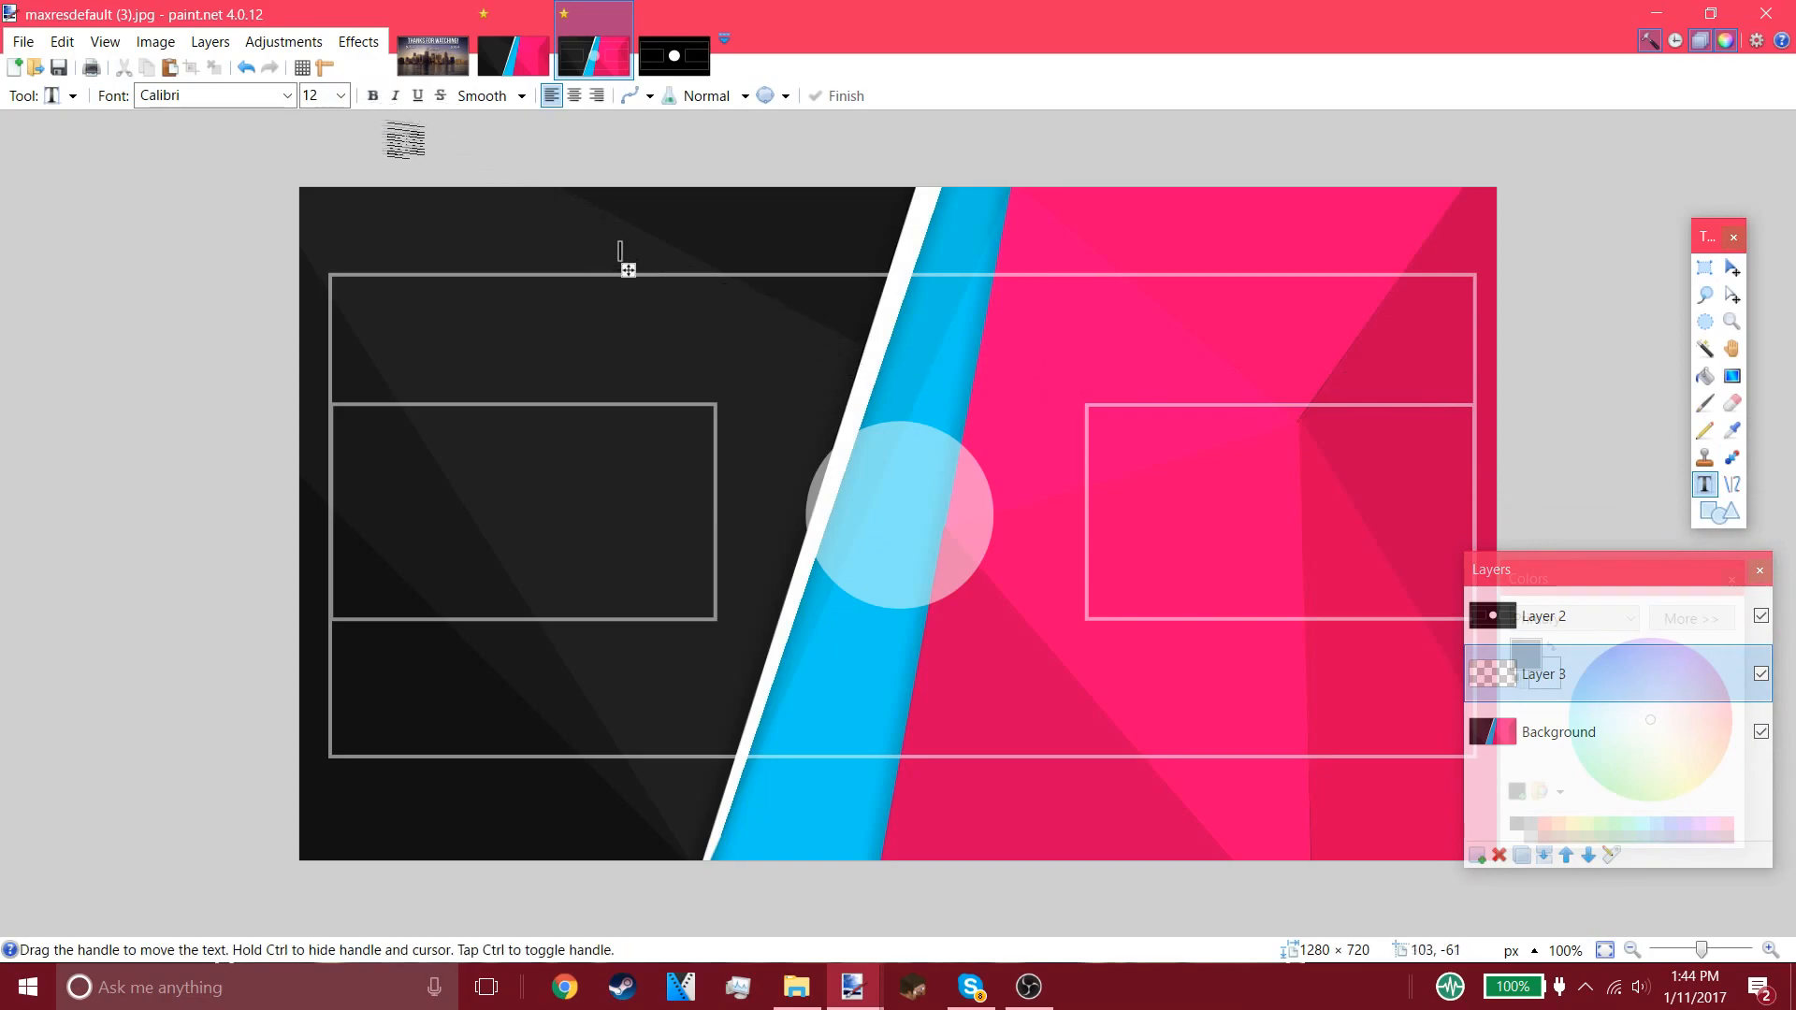
click(291, 96)
scroll(321, 221, up, 8)
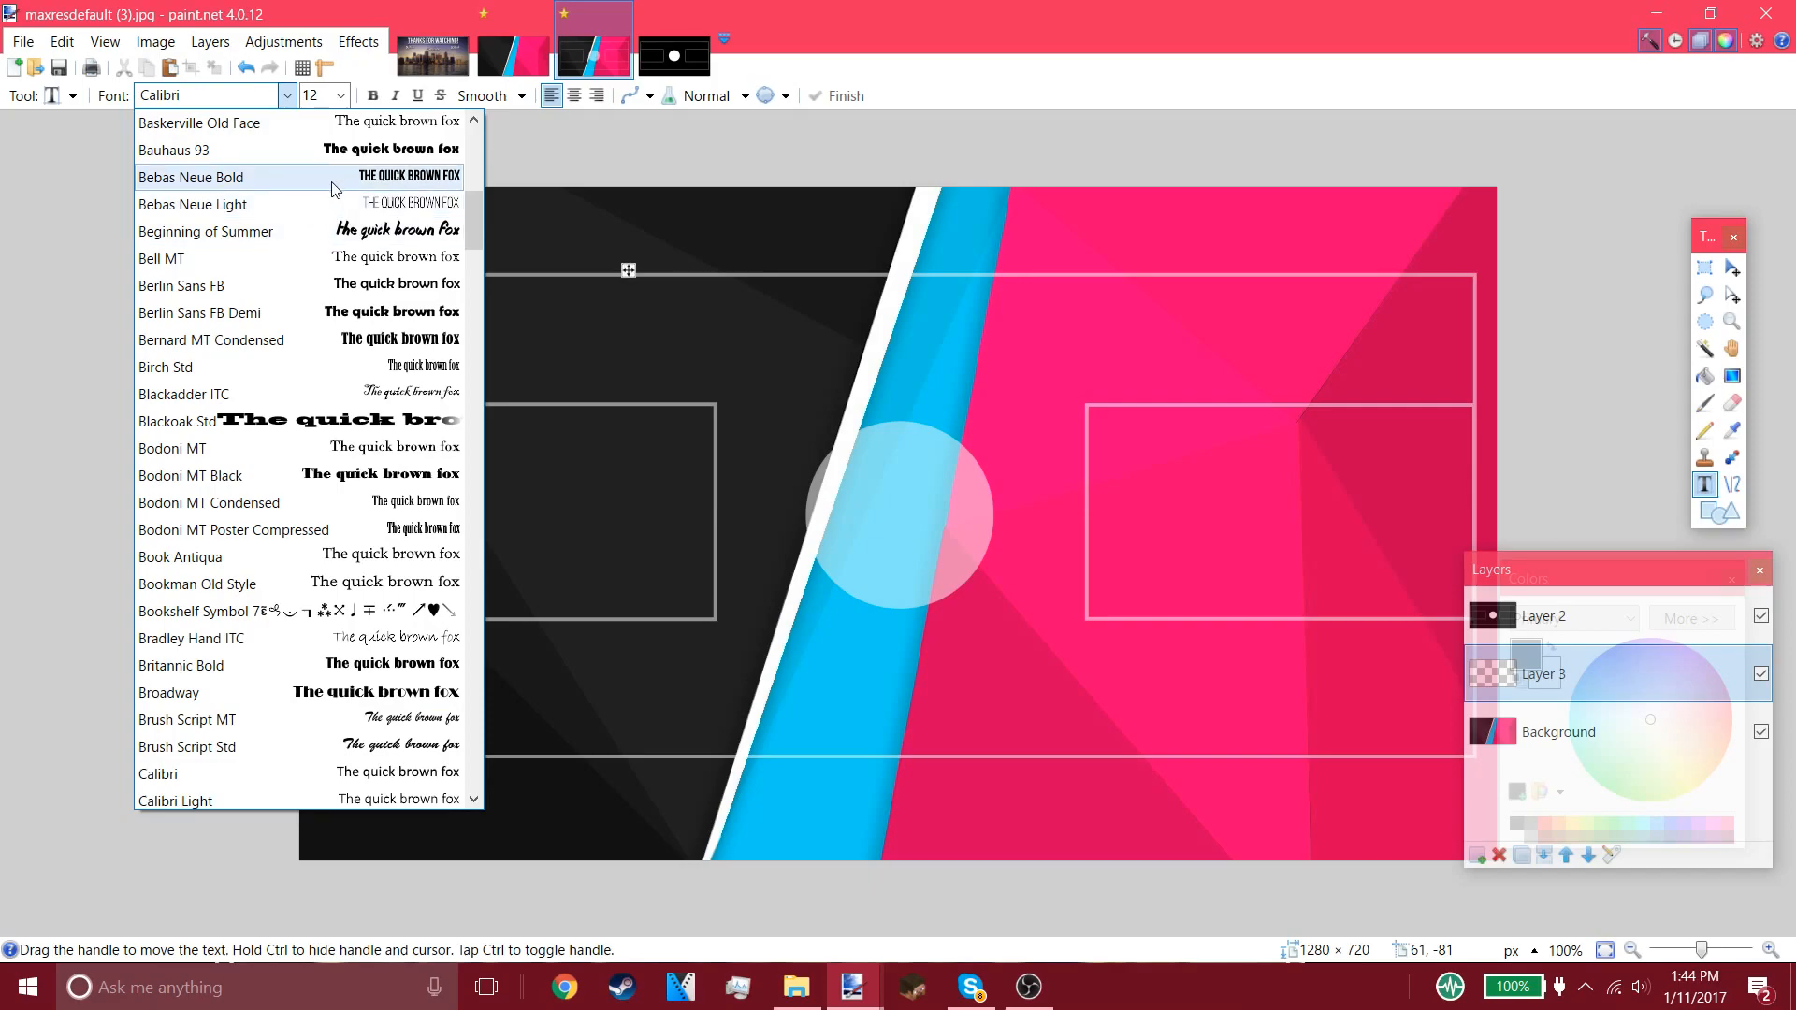
click(222, 180)
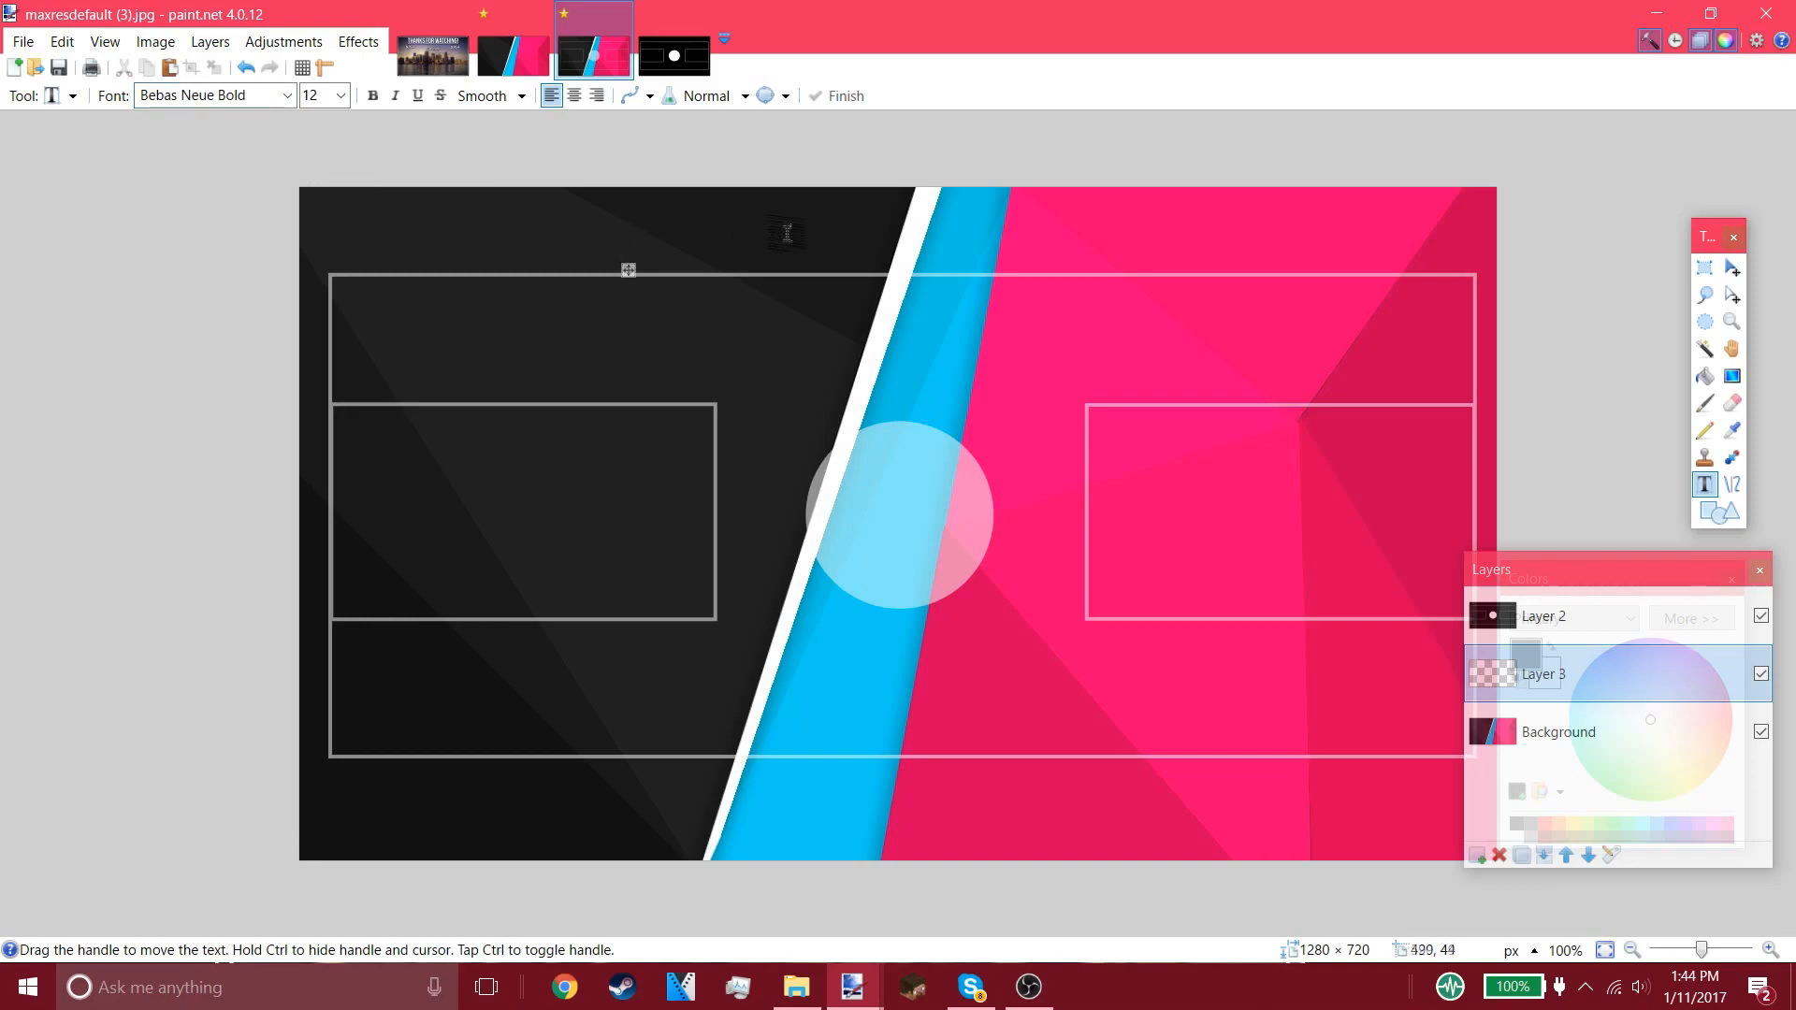
- Make white the primary color and enter the text THANKS FOR WATCHING
drag(1637, 572, 1338, 368)
drag(1572, 578, 1504, 478)
click(1484, 548)
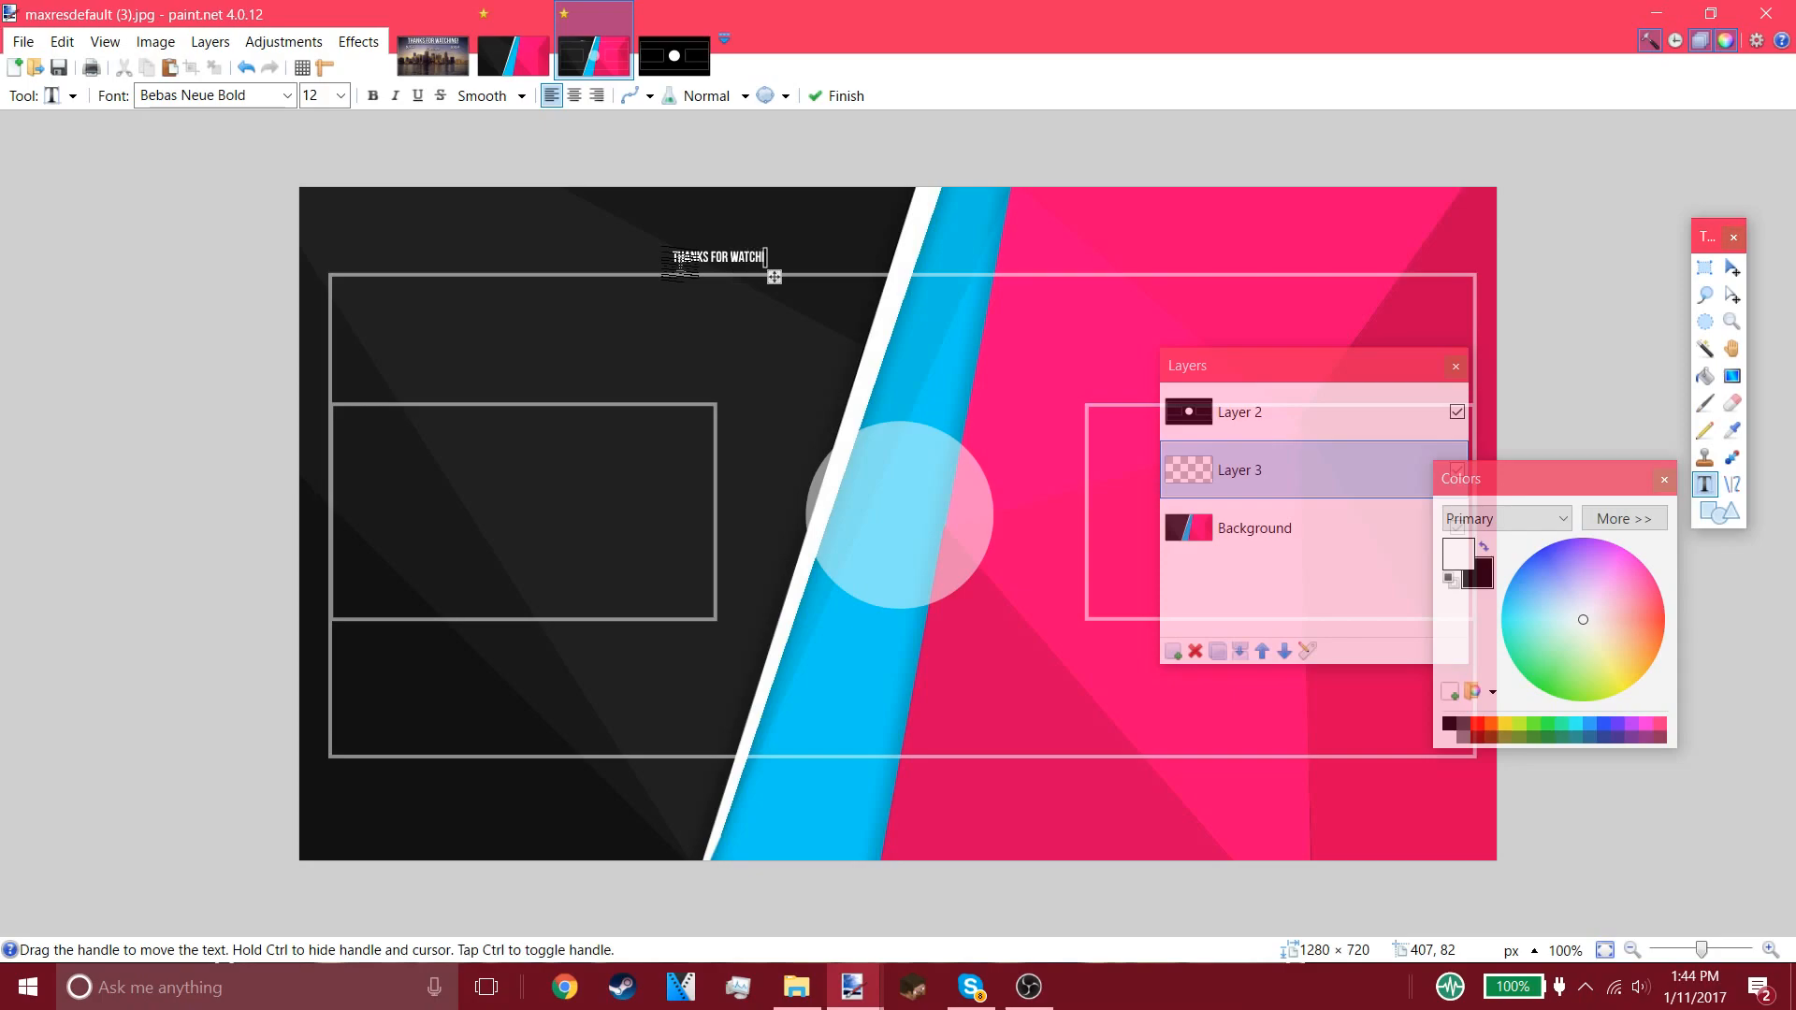
- Enlarge the title text to size 144 and move it to the canvas's upper-left corner
click(339, 95)
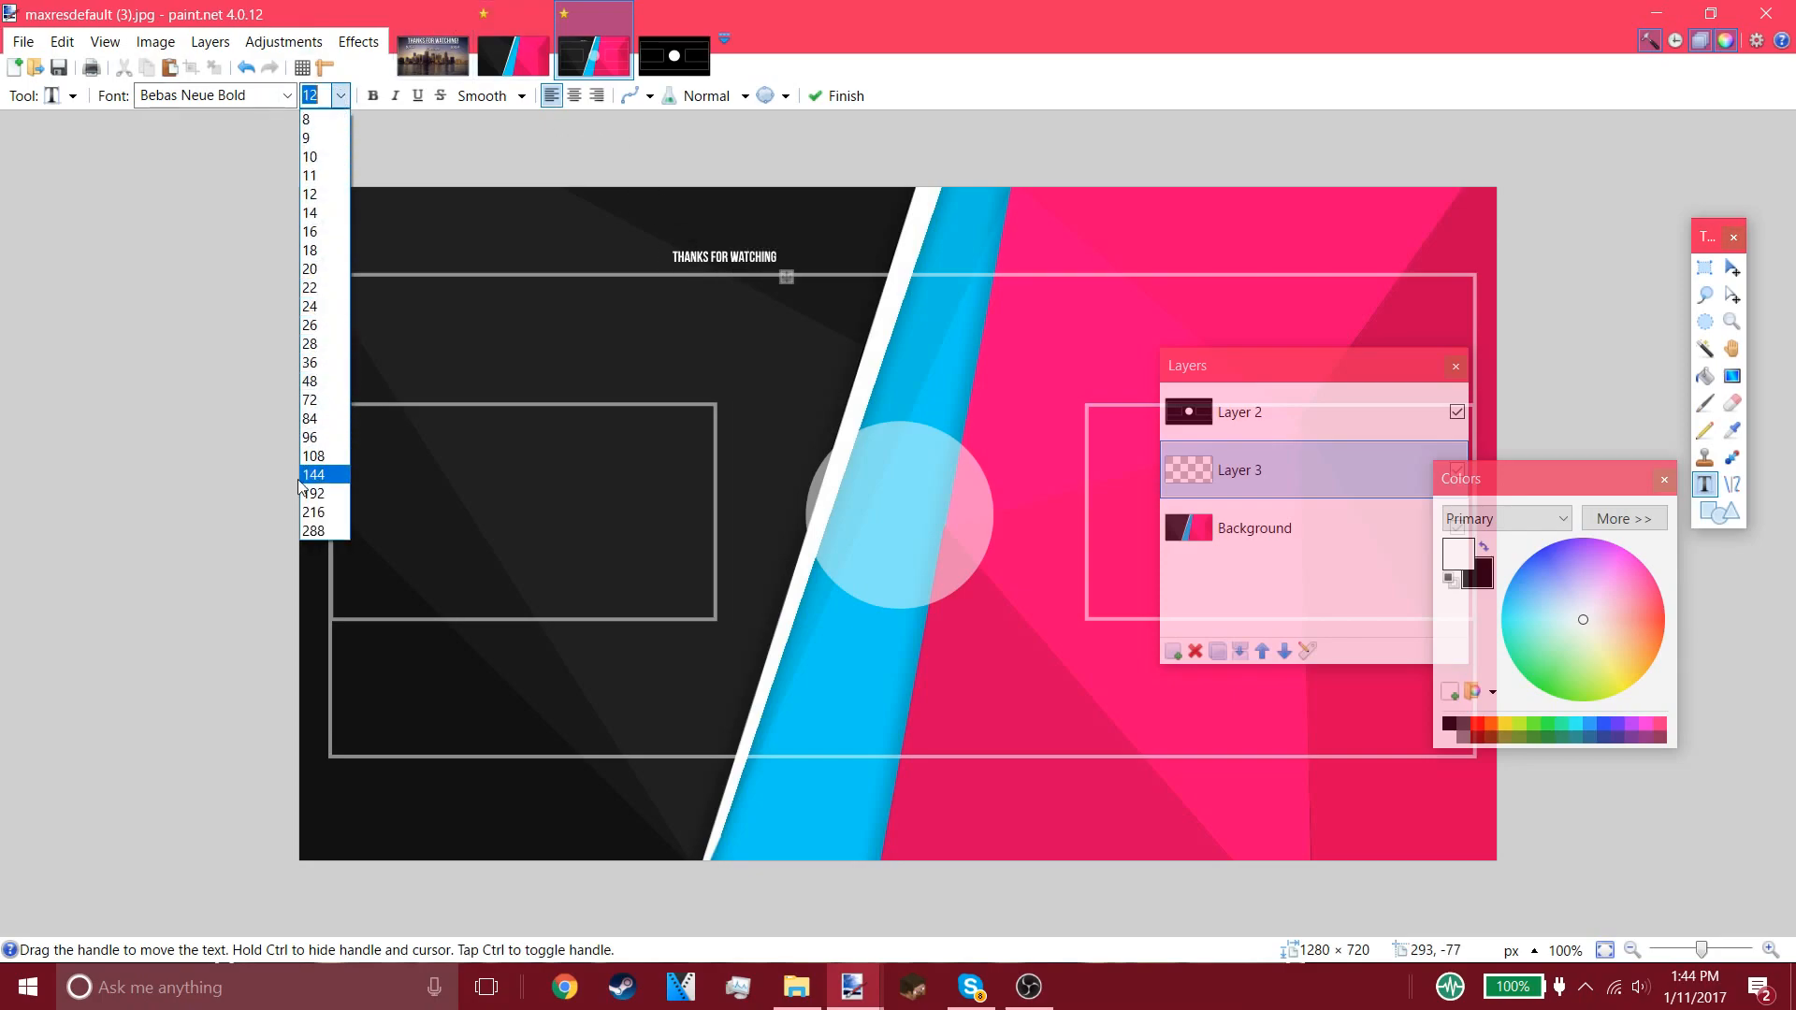
click(315, 477)
drag(1483, 373, 1064, 397)
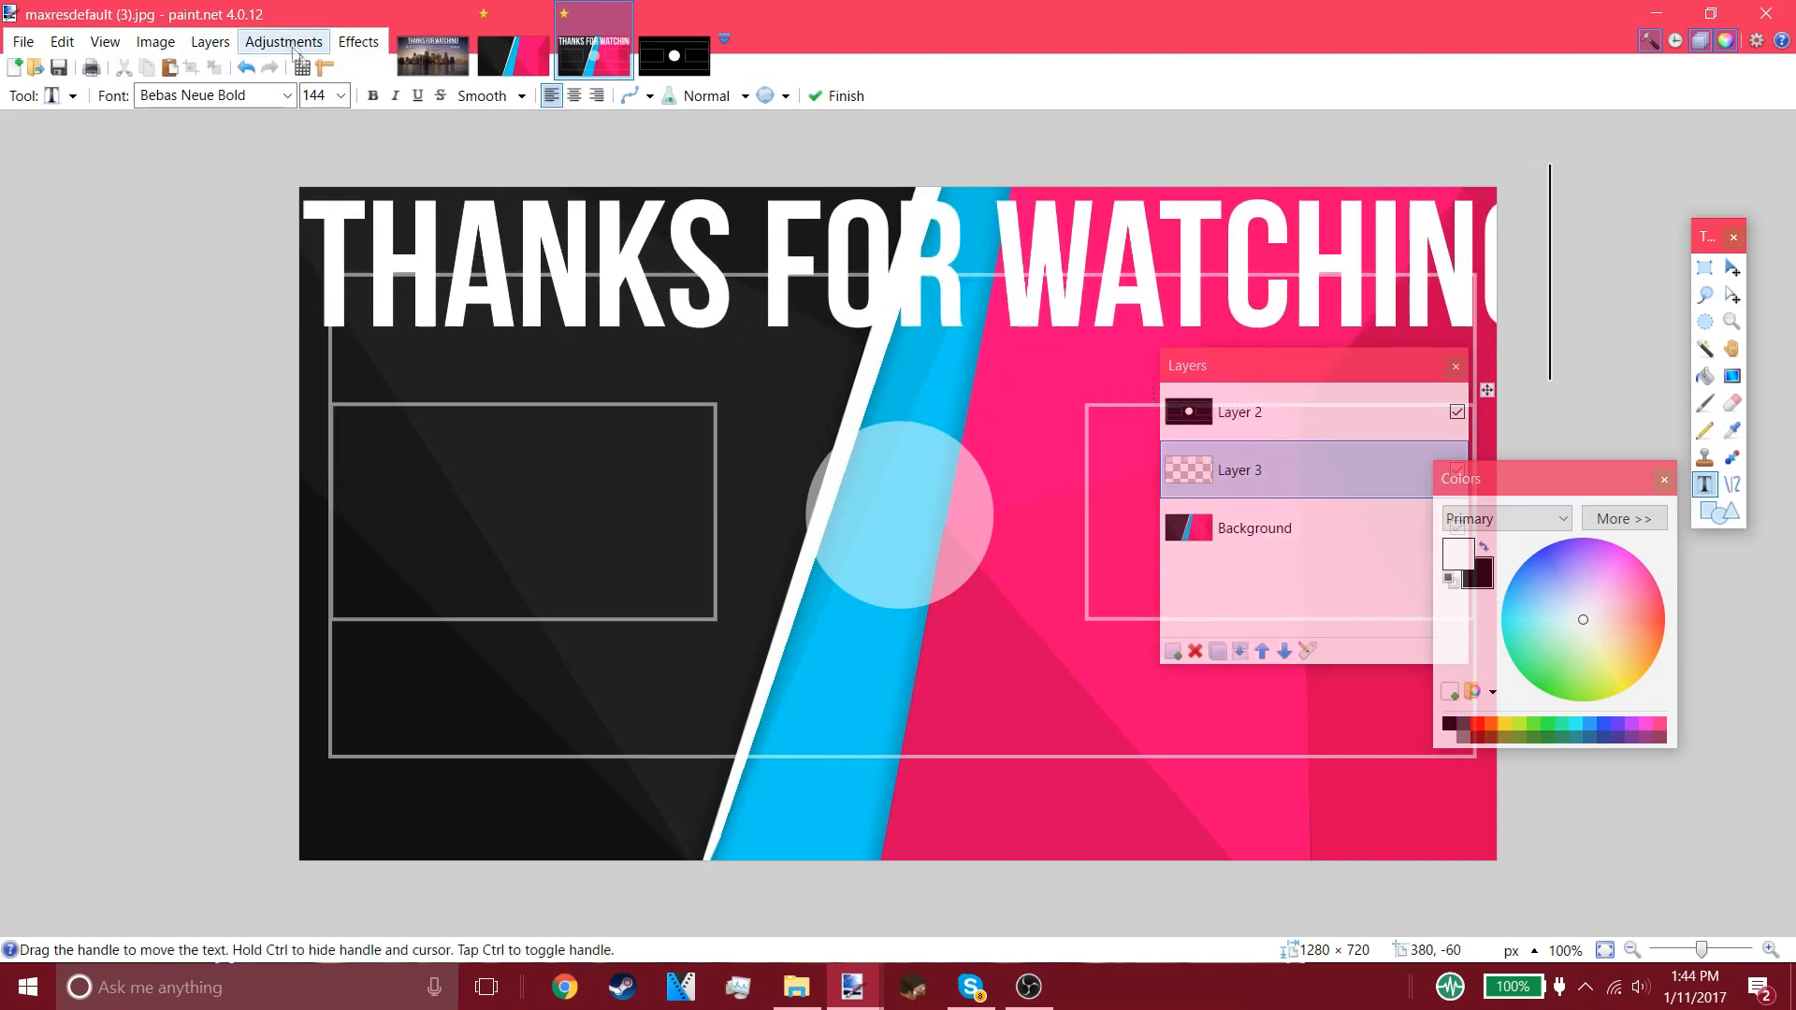
- Set the title text's font size to 108 and move the Layers window down off the title area
click(340, 95)
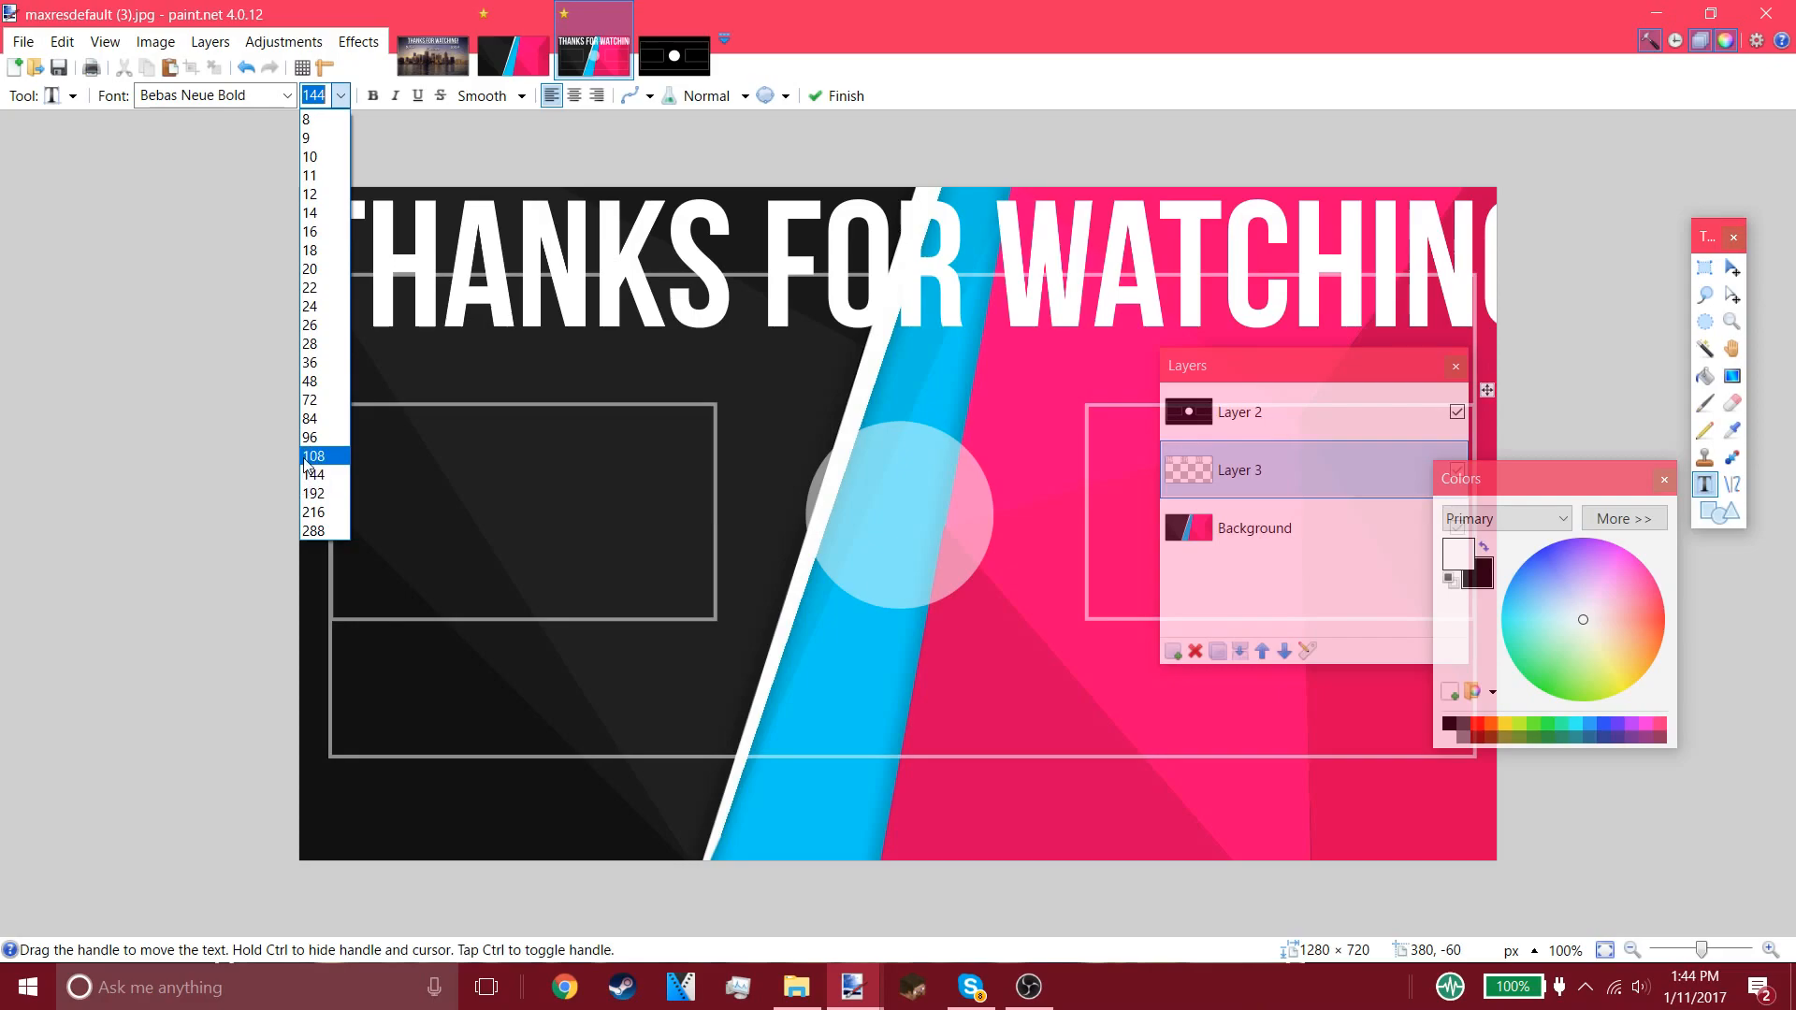
click(308, 456)
drag(1244, 364, 1284, 561)
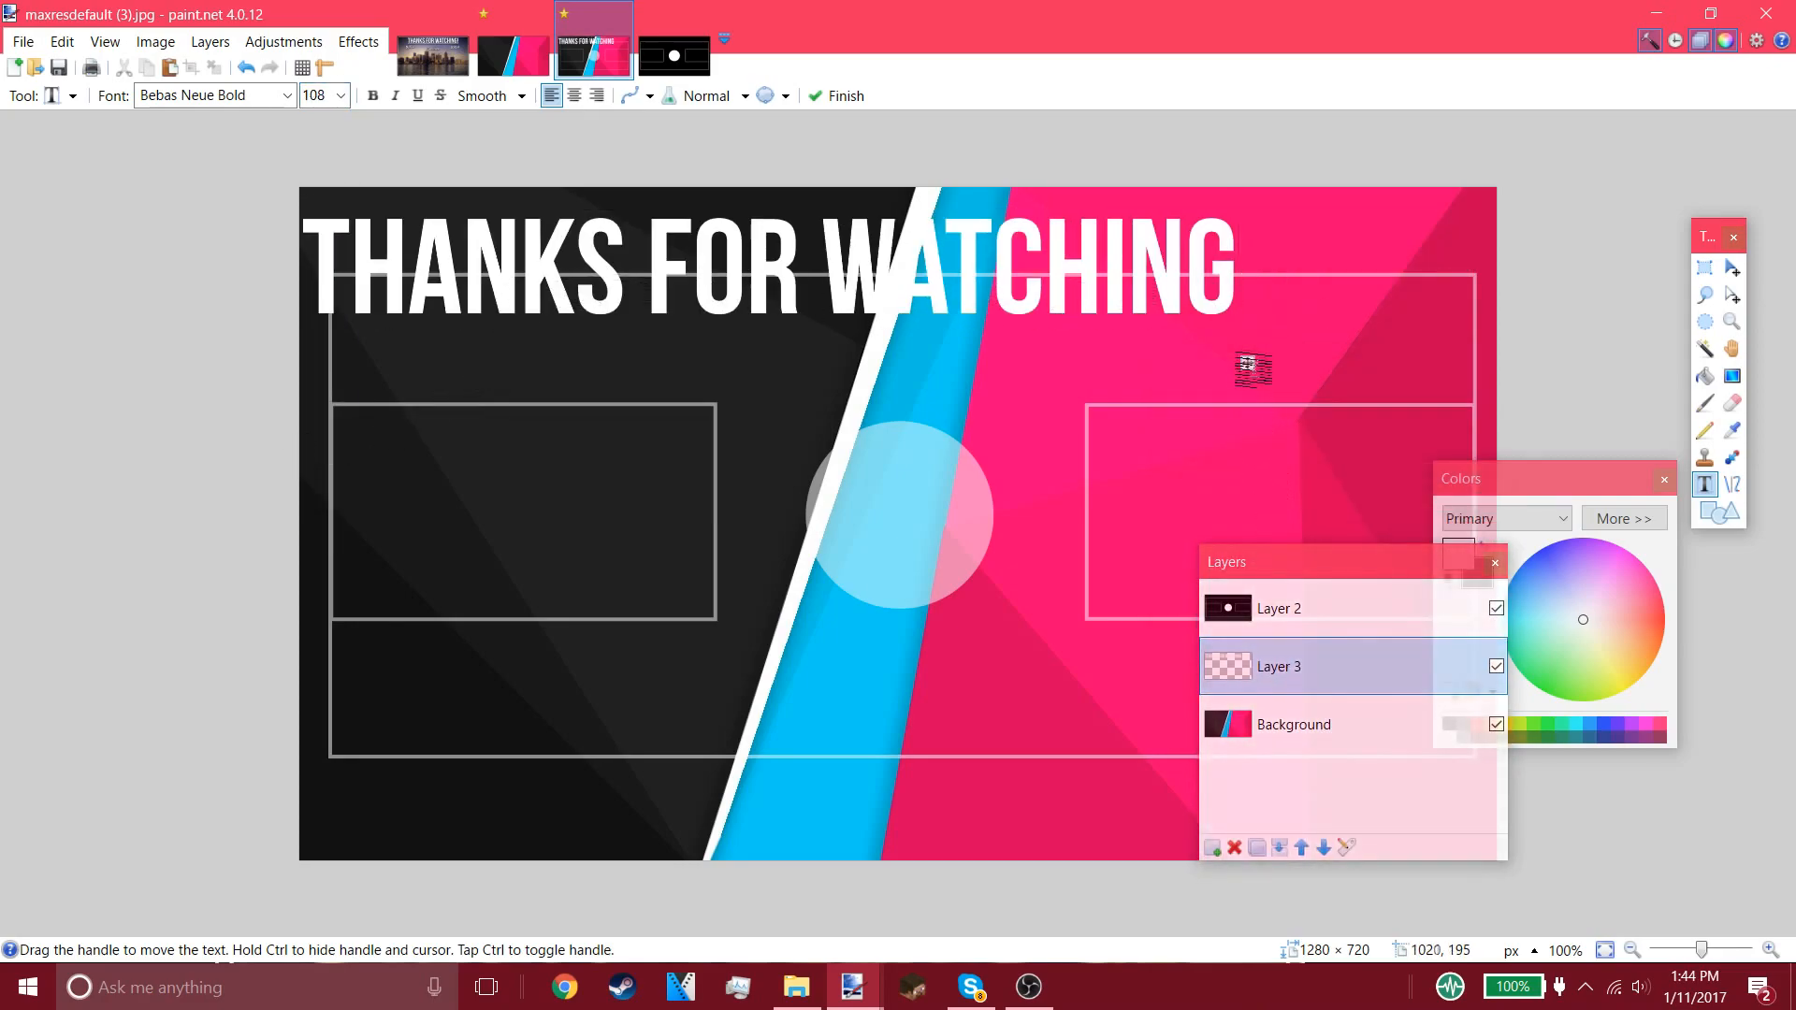
- Extend the title to an underlined THANKS FOR WATCHING! and center it horizontally near the canvas's upper edge
drag(1249, 365, 1380, 361)
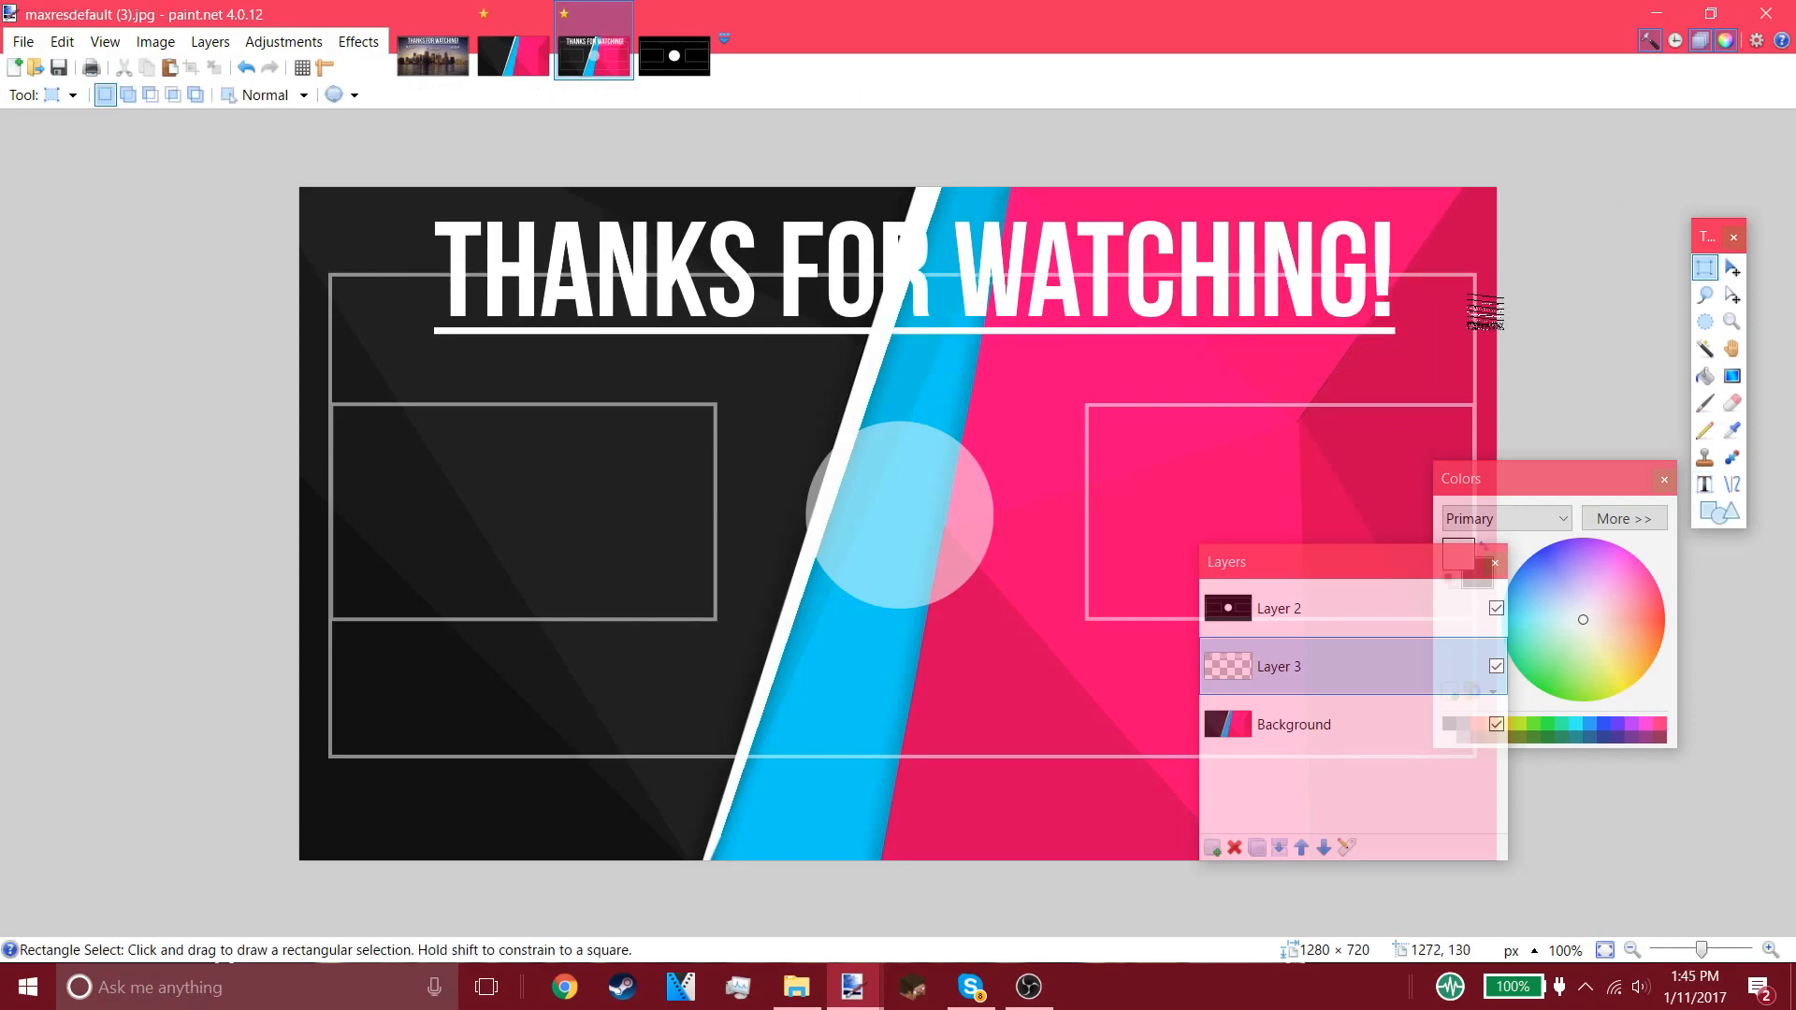
click(1733, 268)
mouse_move(1129, 269)
mouse_down()
mouse_move(1103, 268)
mouse_move(1130, 270)
mouse_up()
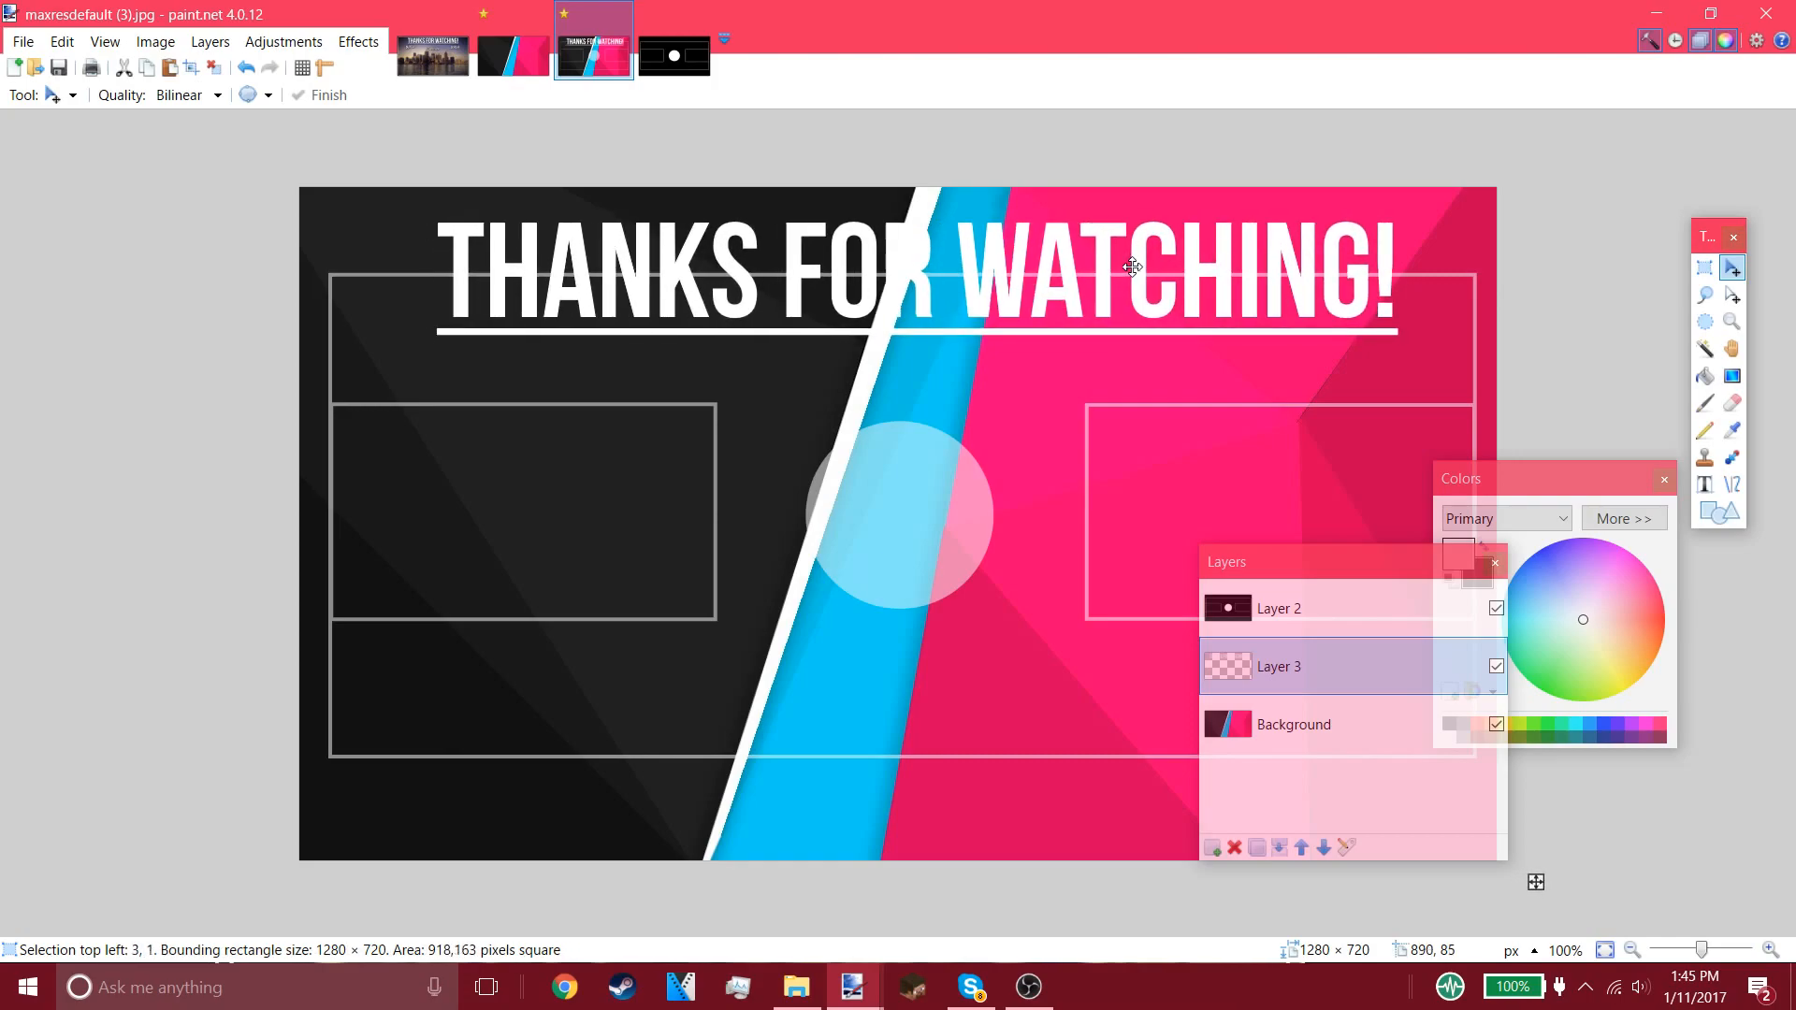
click(1705, 267)
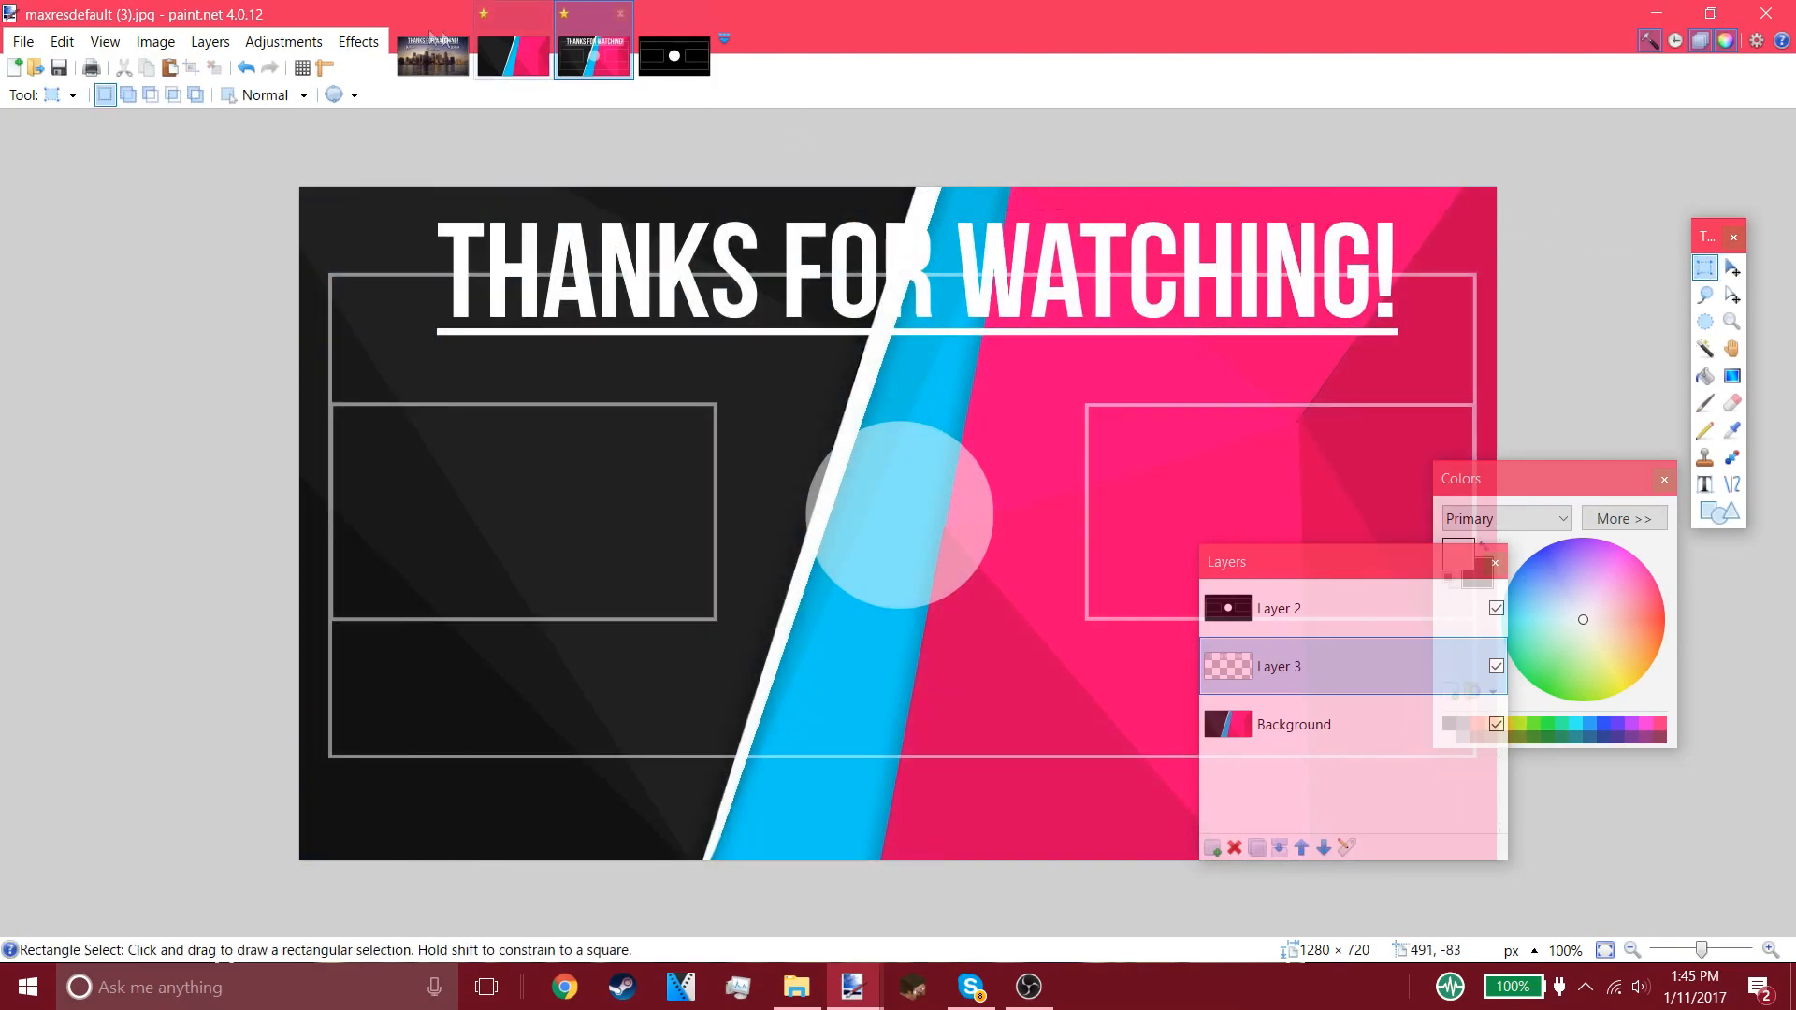
- Start a Drop Shadow effect on the title layer and set the shadow color to black
click(359, 42)
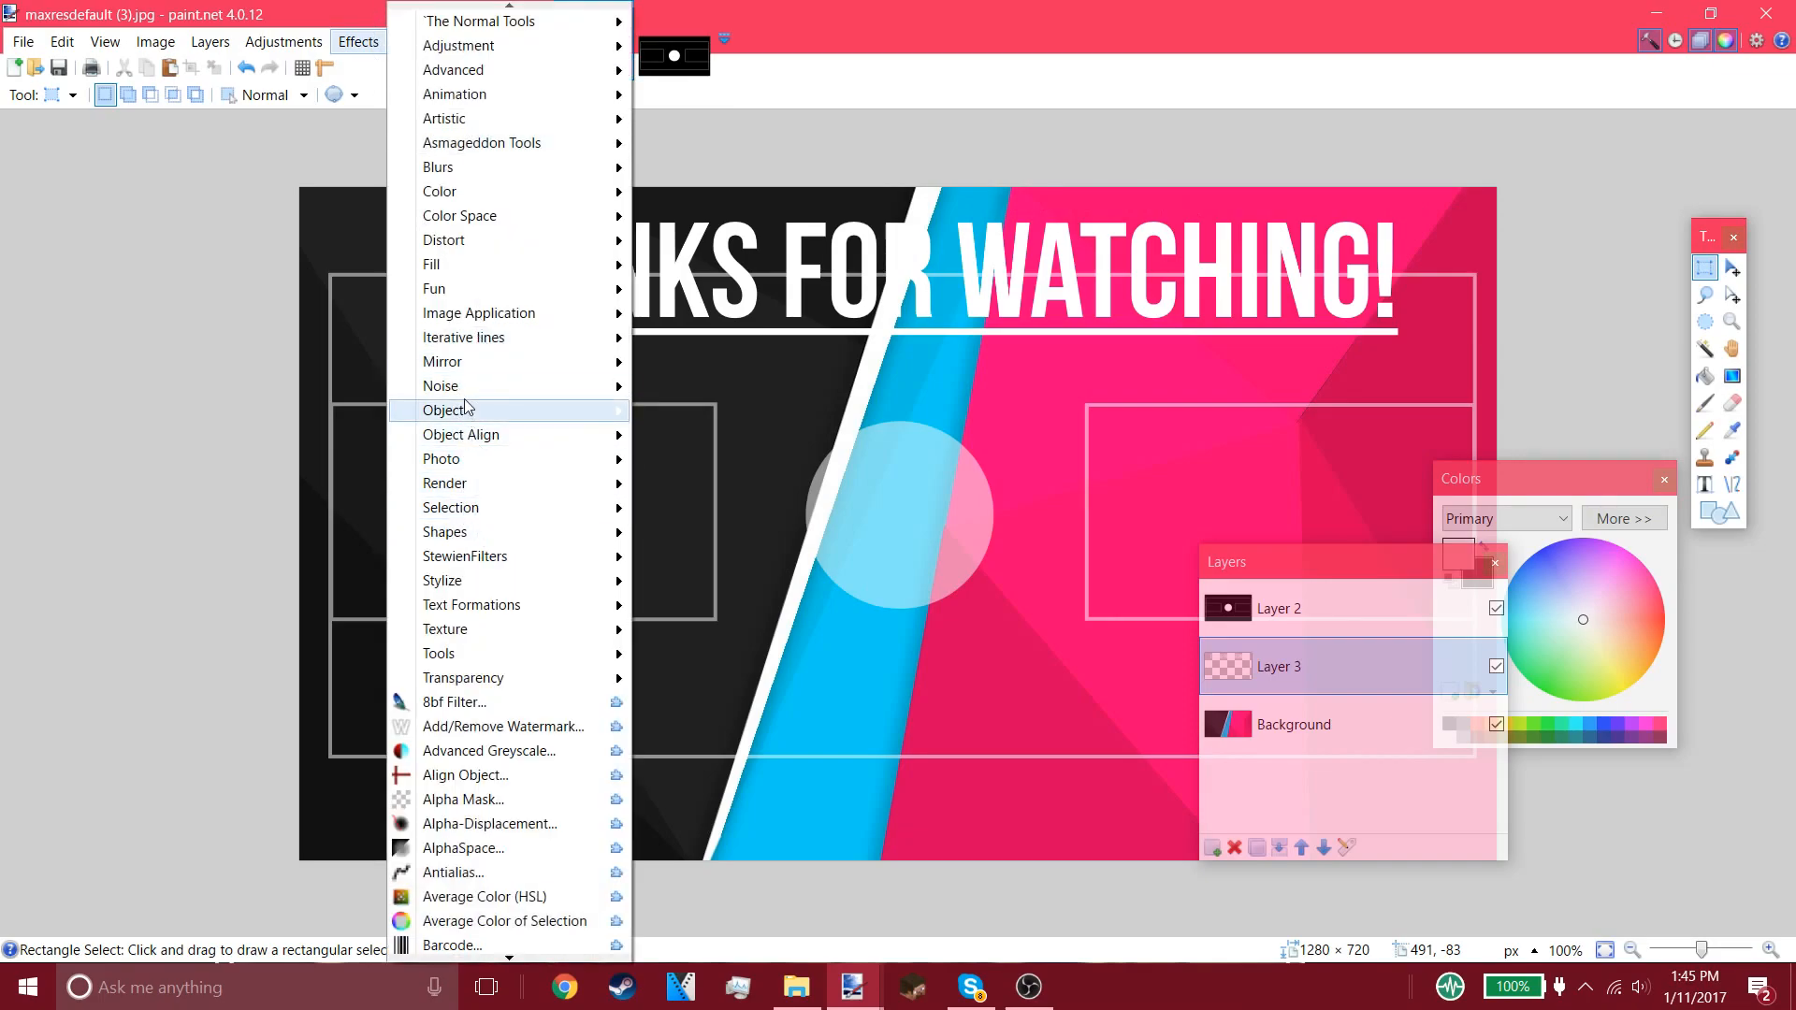
mouse_move(470, 414)
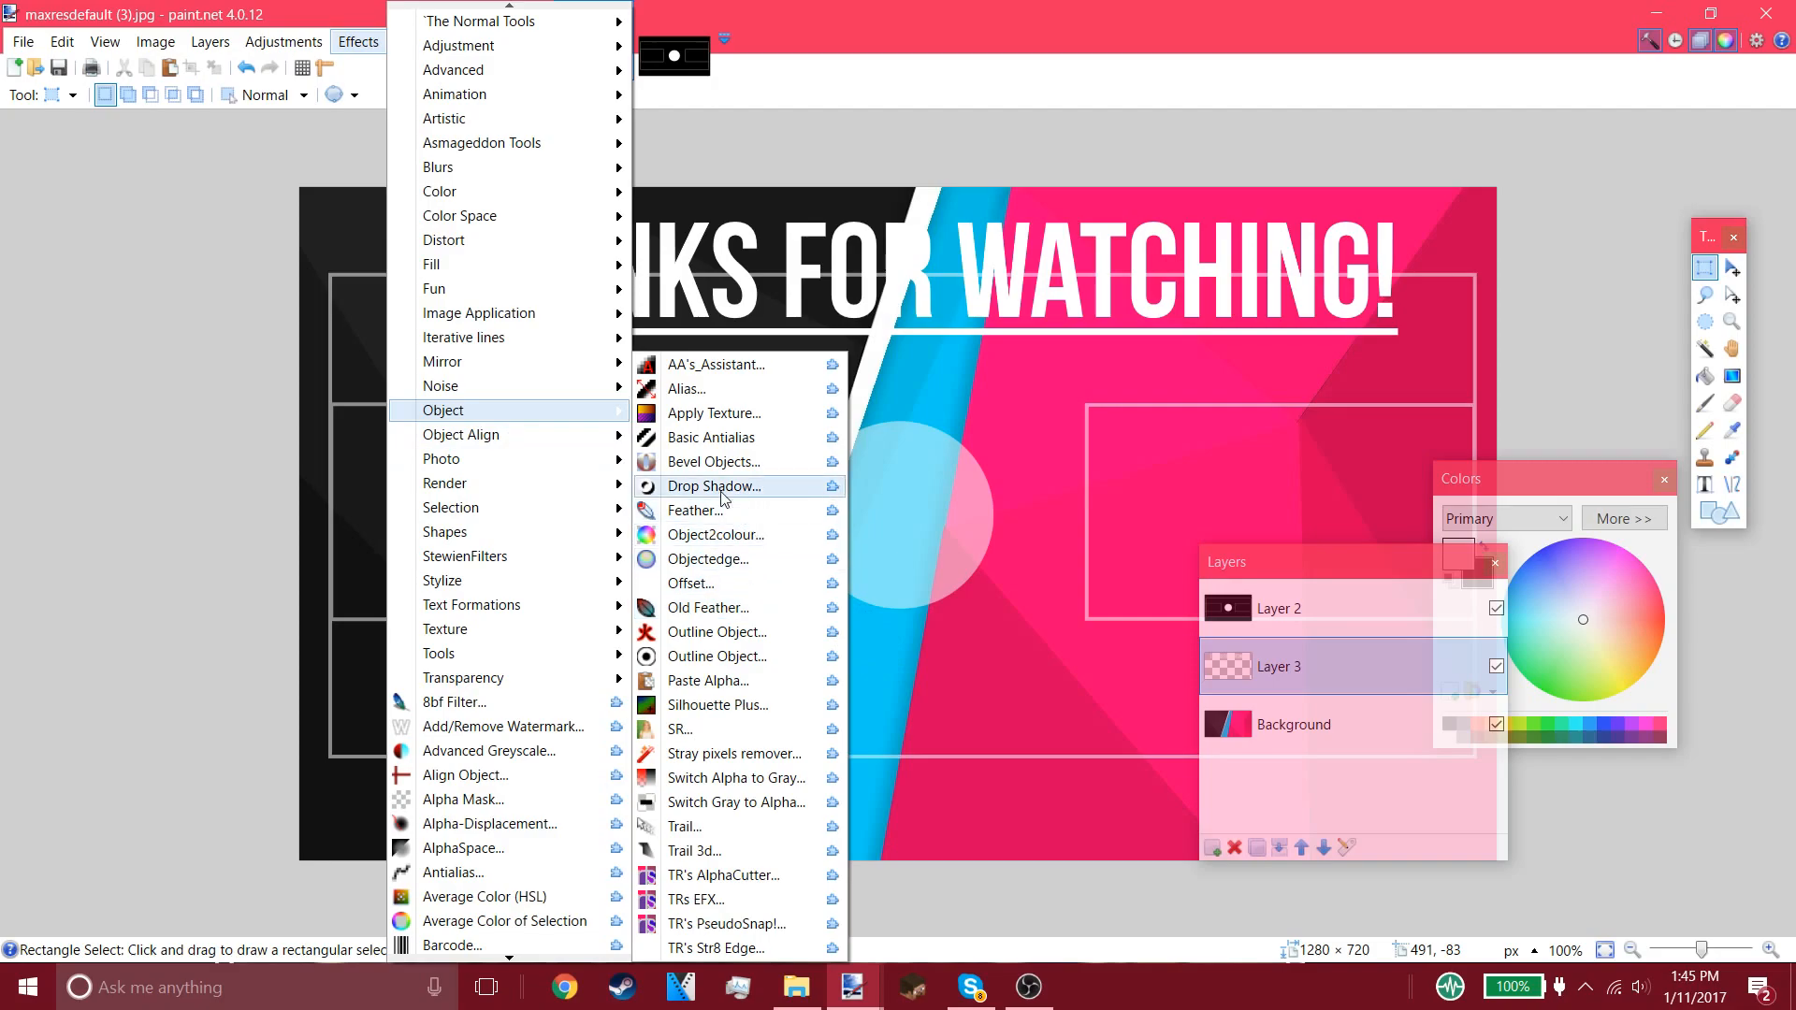
click(671, 491)
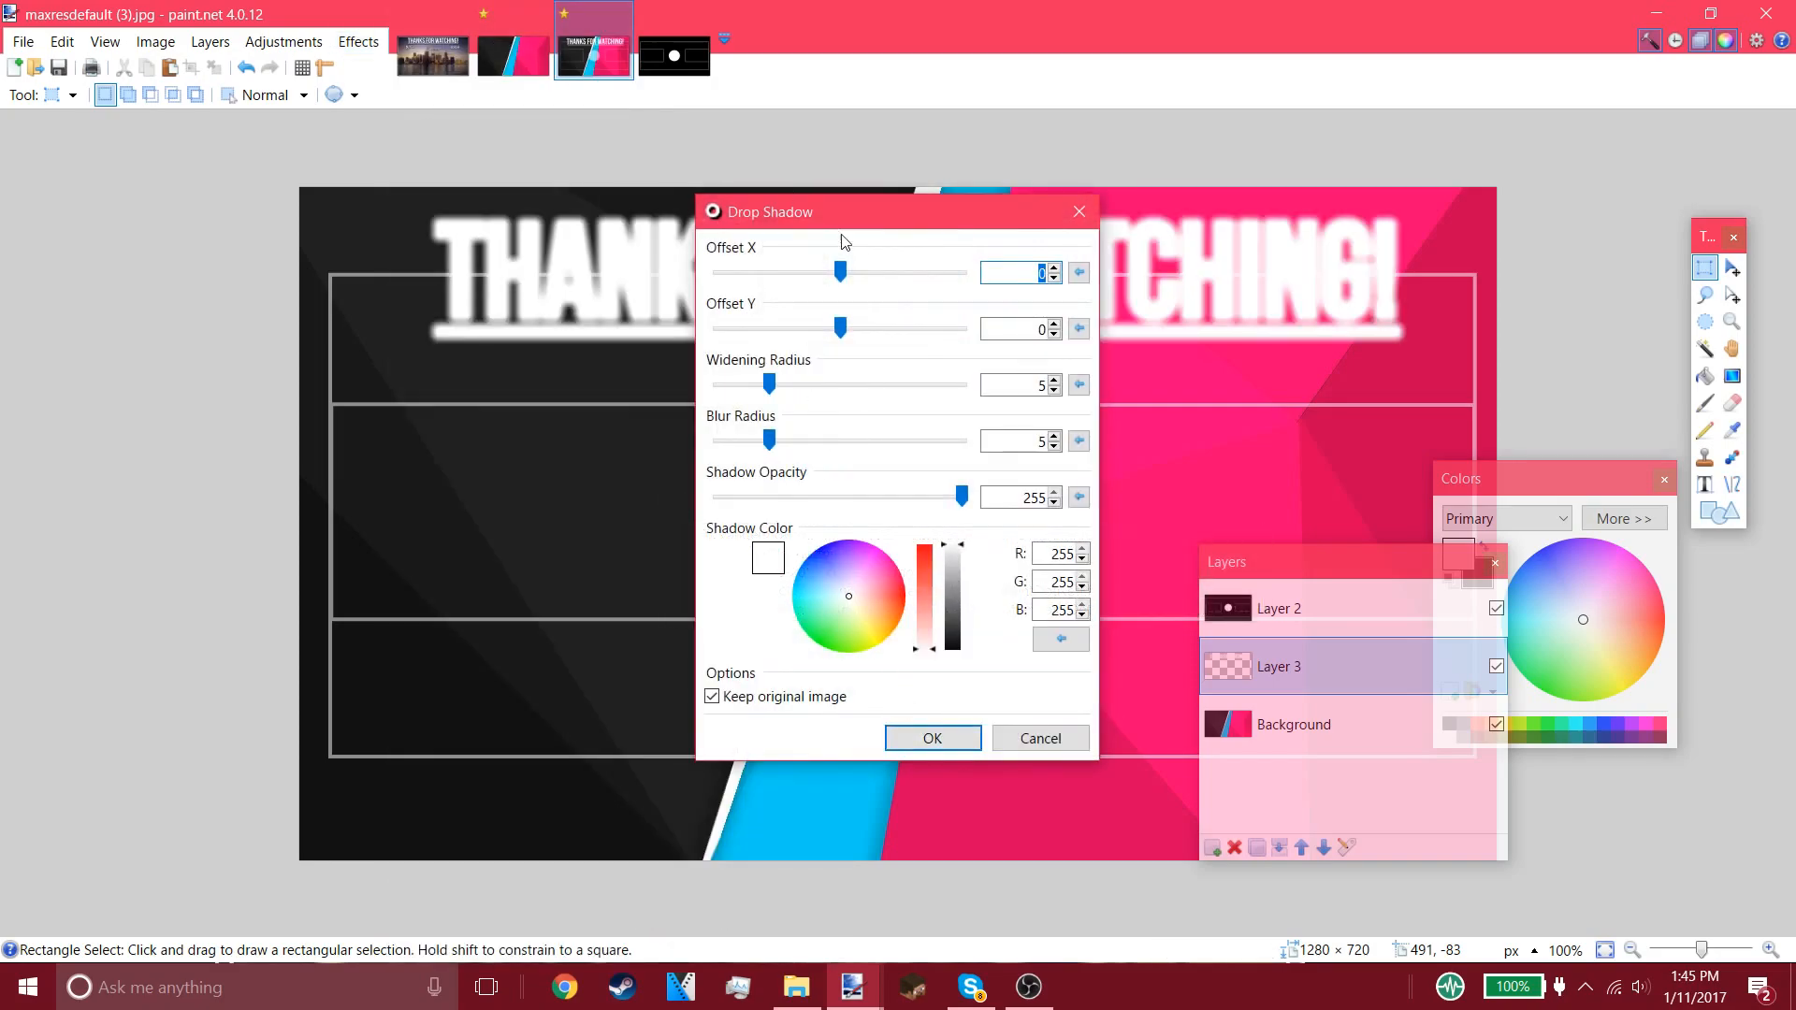
drag(913, 212, 1091, 175)
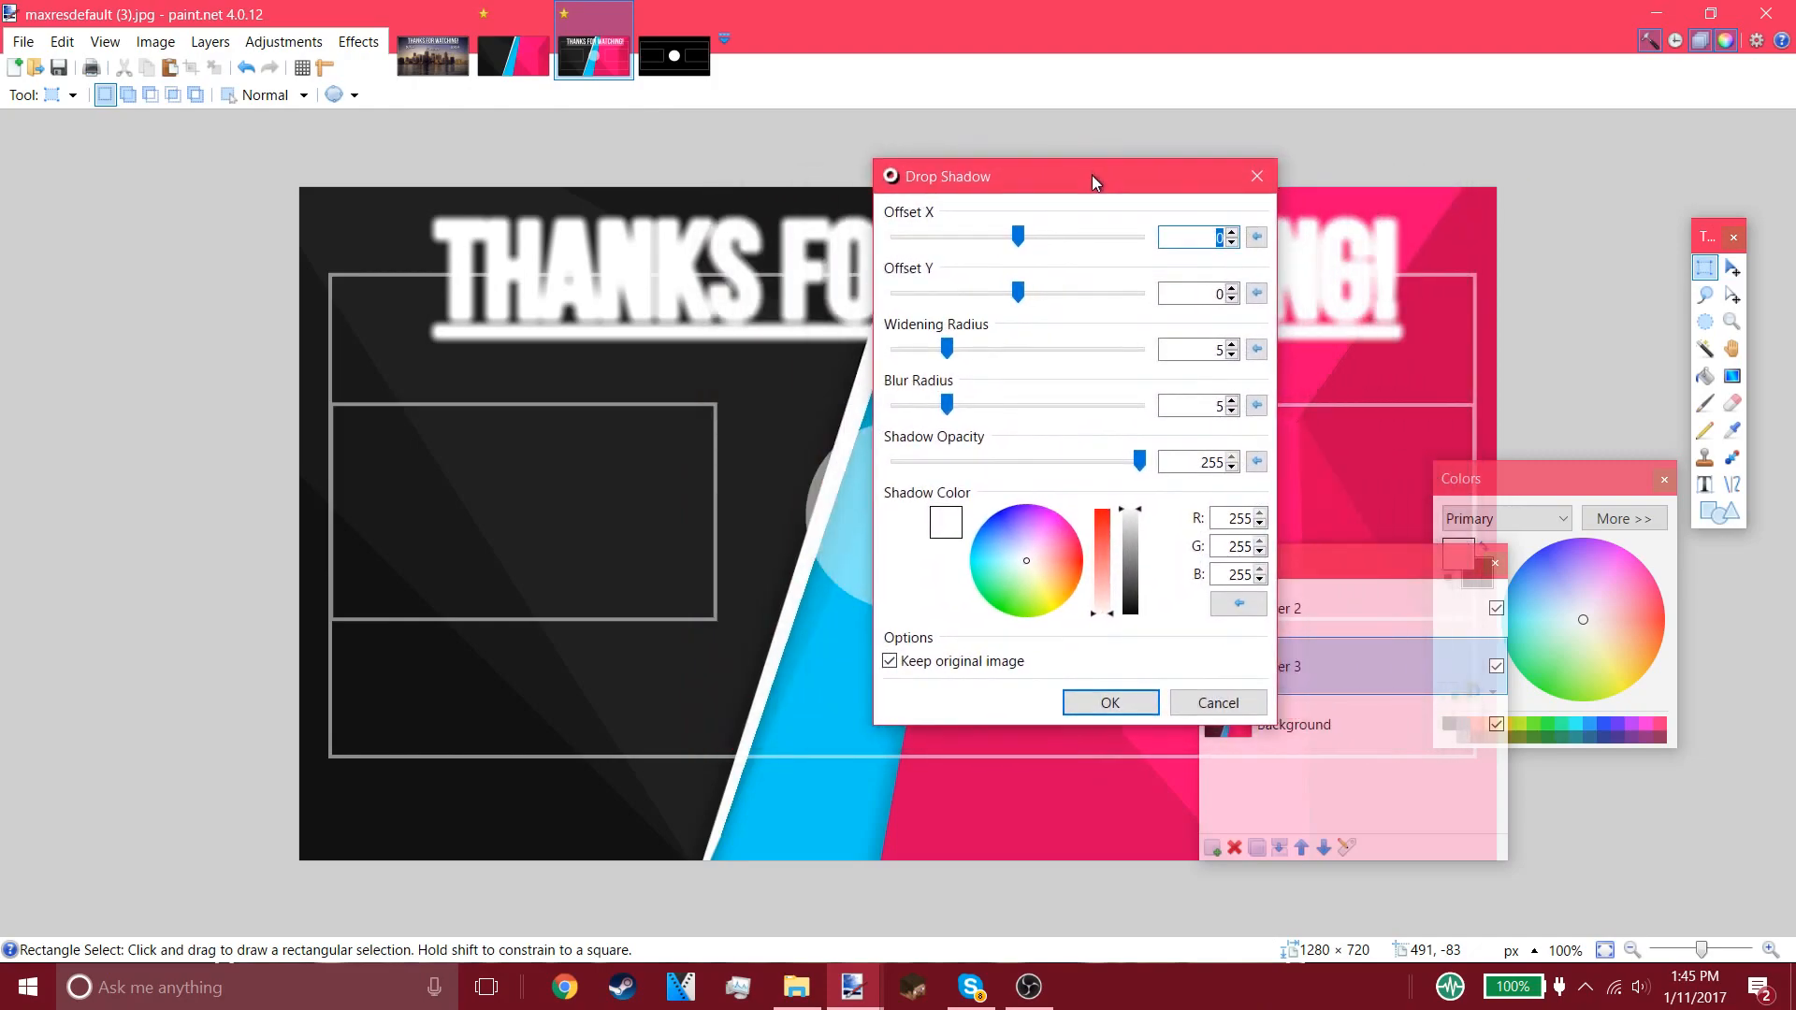
drag(1138, 520, 1117, 583)
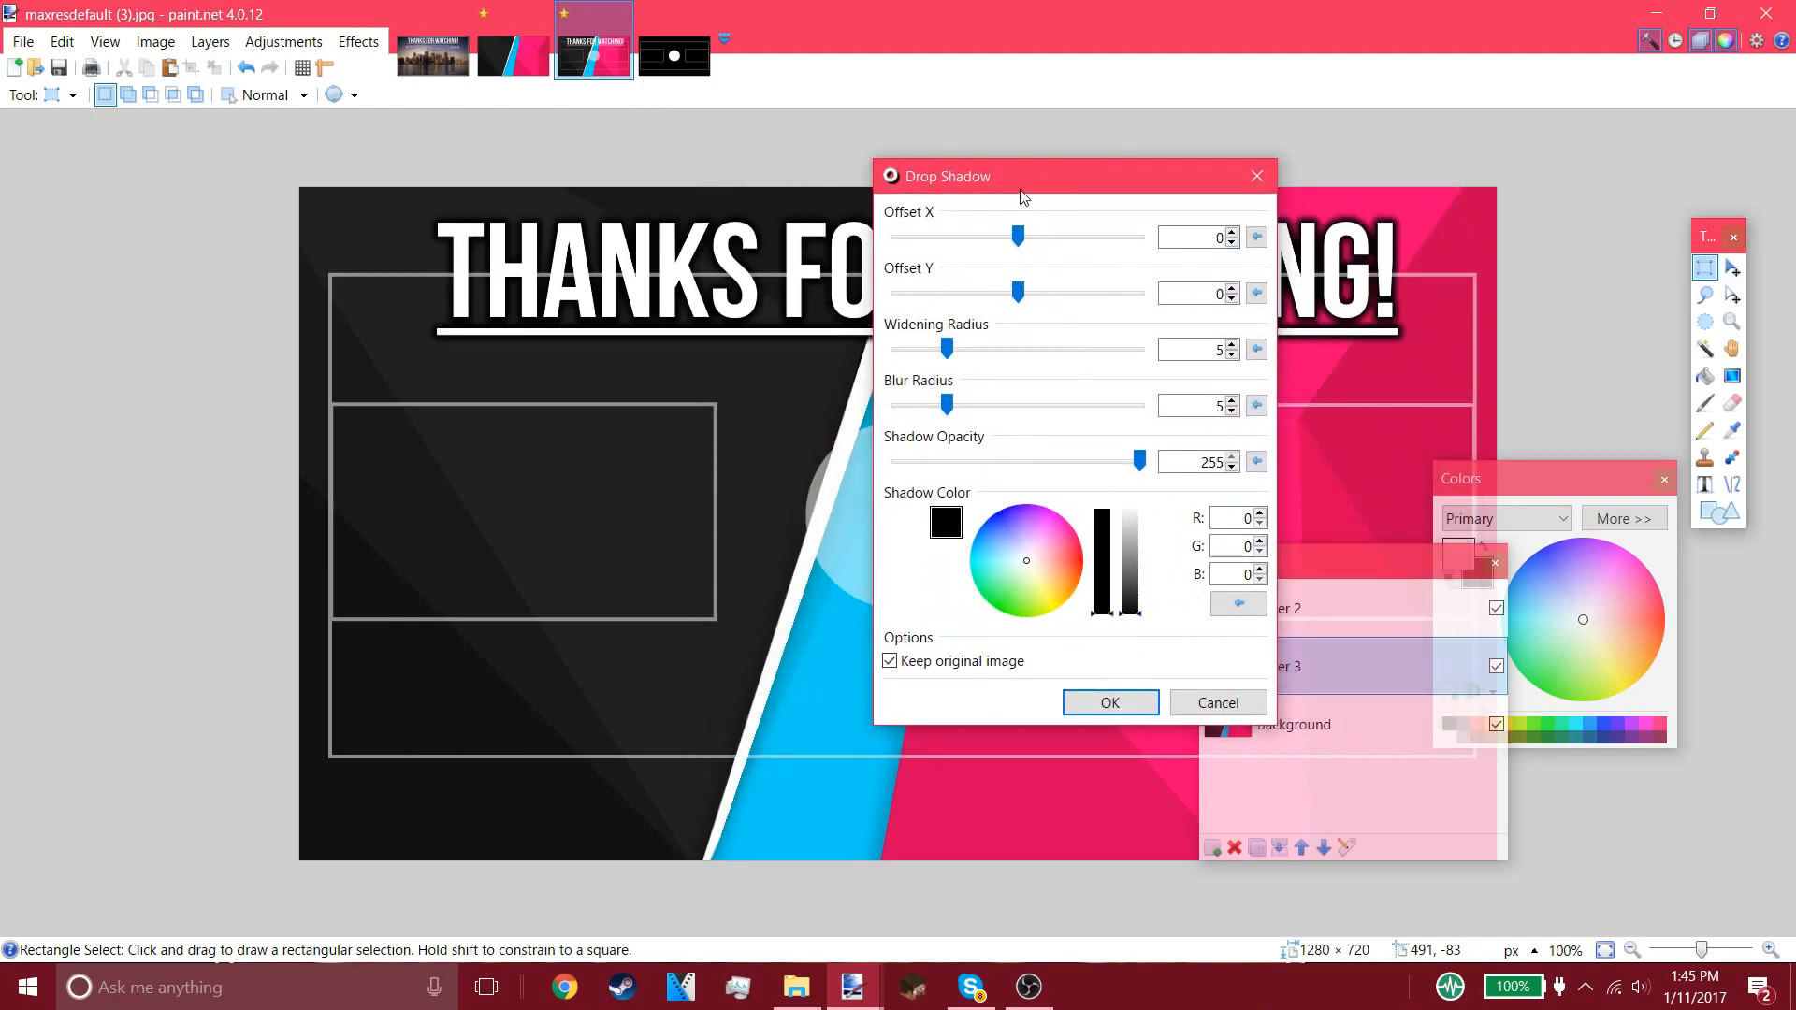
- Set the shadow to offset X 6, offset Y 4, widening radius 3 and blur radius 13, and apply it
drag(1019, 191, 1319, 287)
drag(1251, 444, 1338, 505)
drag(1250, 447, 1229, 449)
drag(1325, 394, 1342, 339)
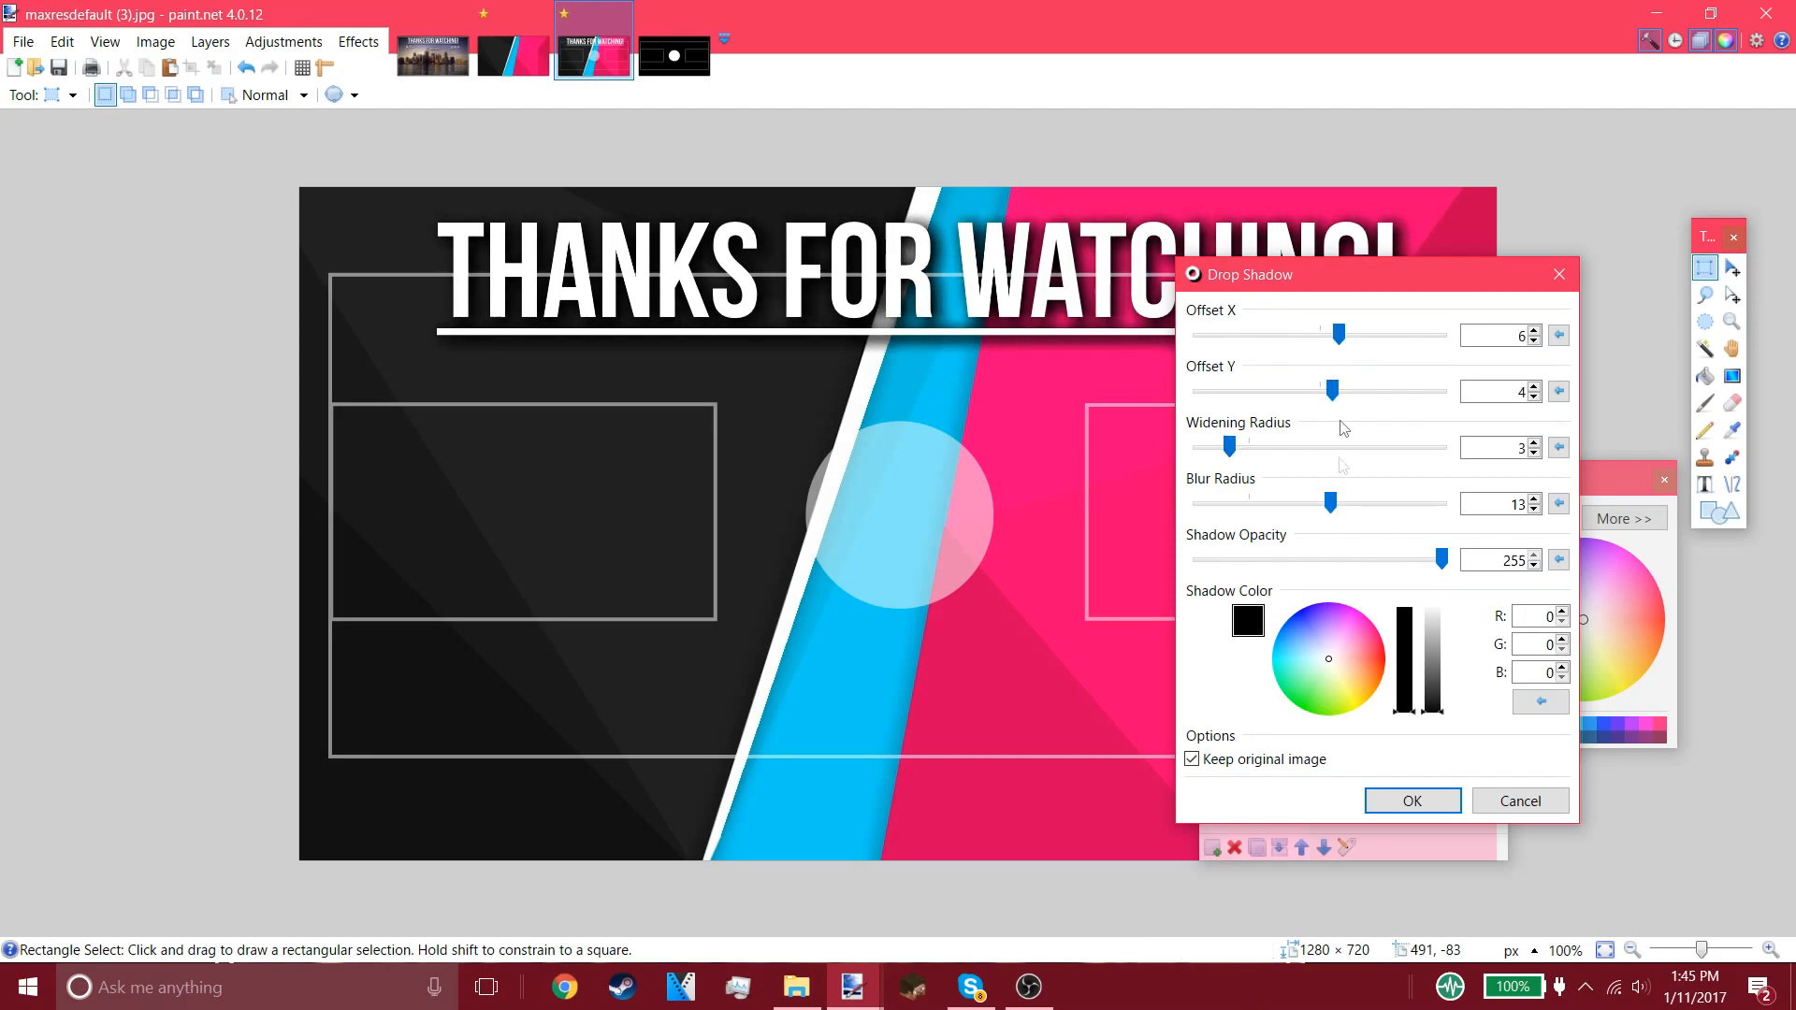
click(1409, 802)
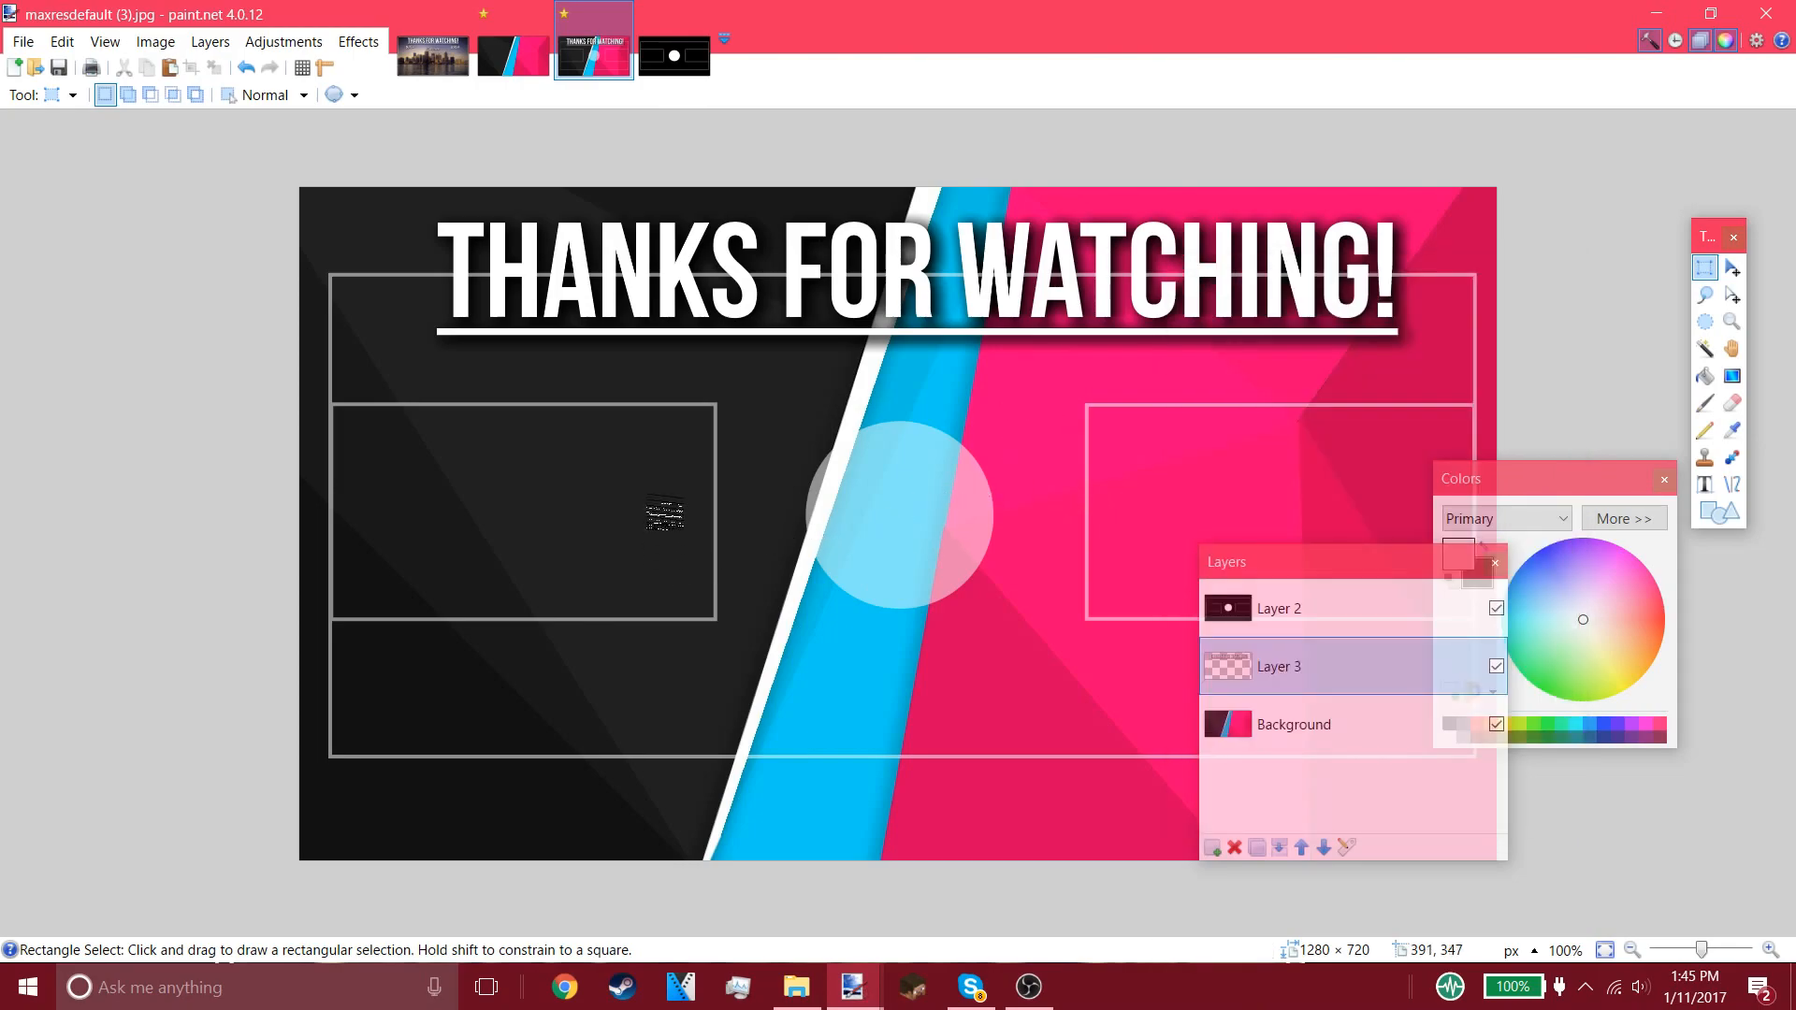